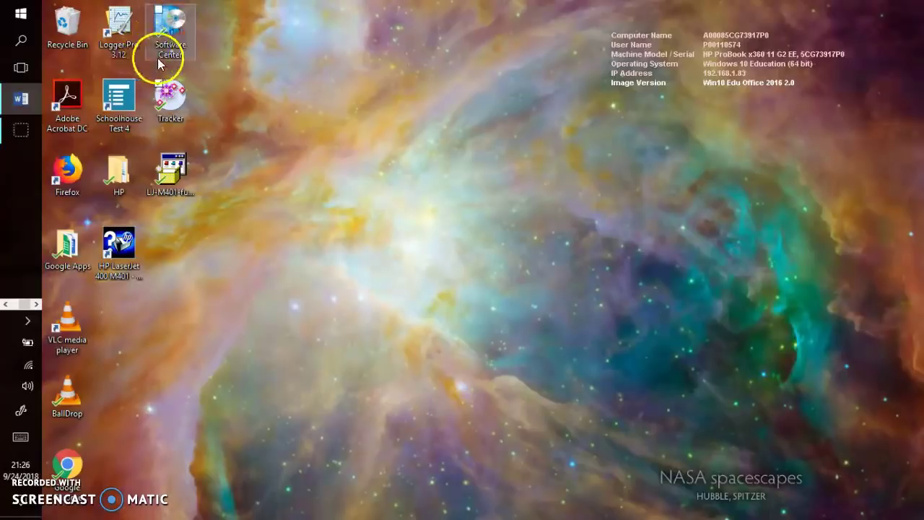
Step: Search the school's Software Center for 'tracker', then close Software Center
{"action": "left_click", "coordinate": [175, 44]}
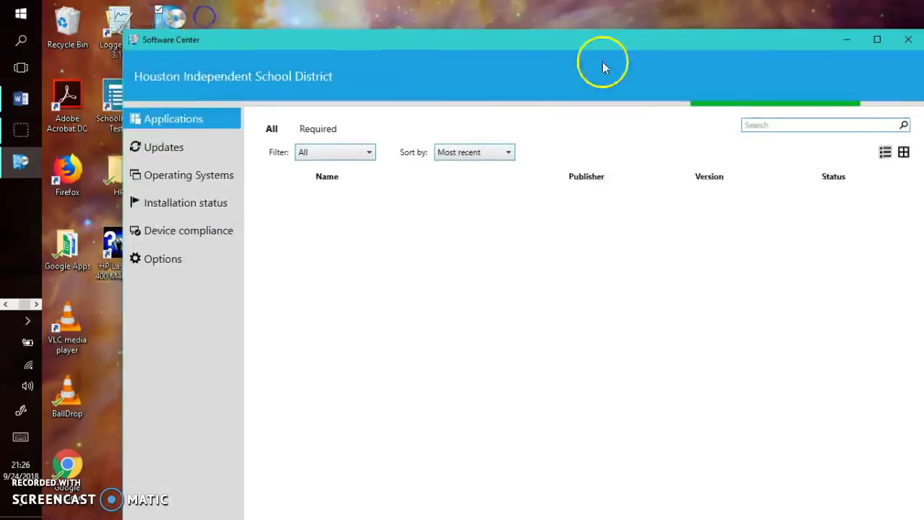
{"action": "left_click", "coordinate": [840, 128]}
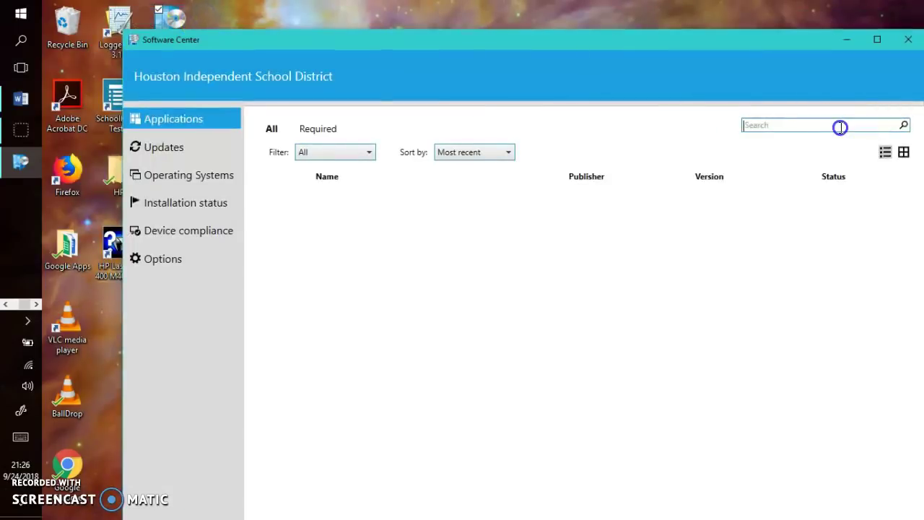
{"action": "type", "text": "tracker"}
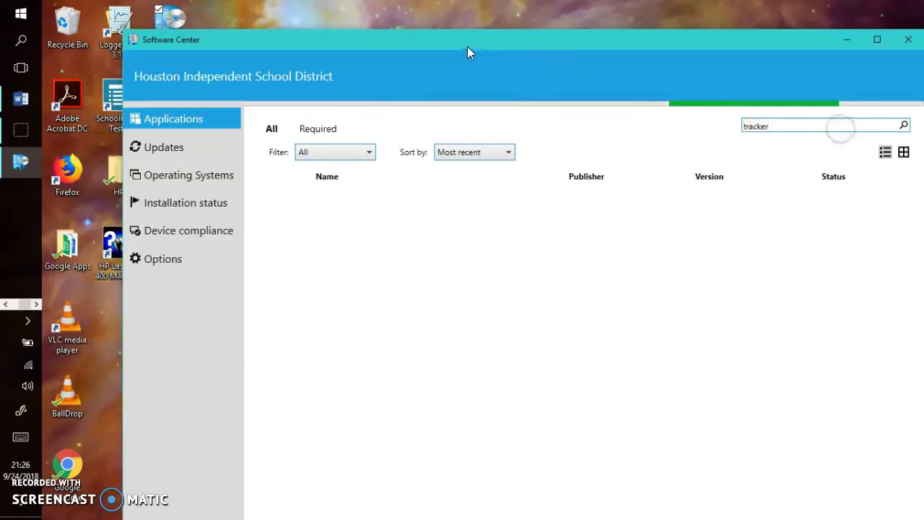
{"action": "left_click_drag", "start_coordinate": [465, 46], "coordinate": [534, 29]}
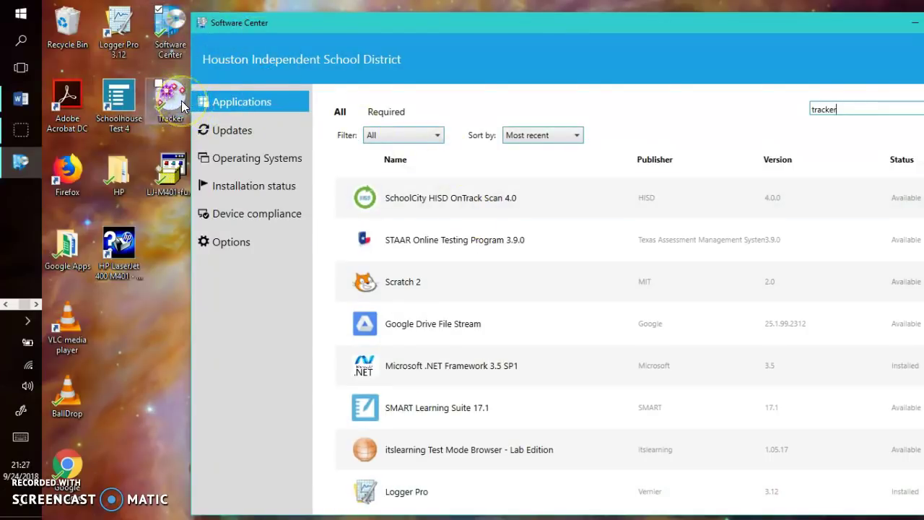
{"action": "left_click", "coordinate": [62, 332]}
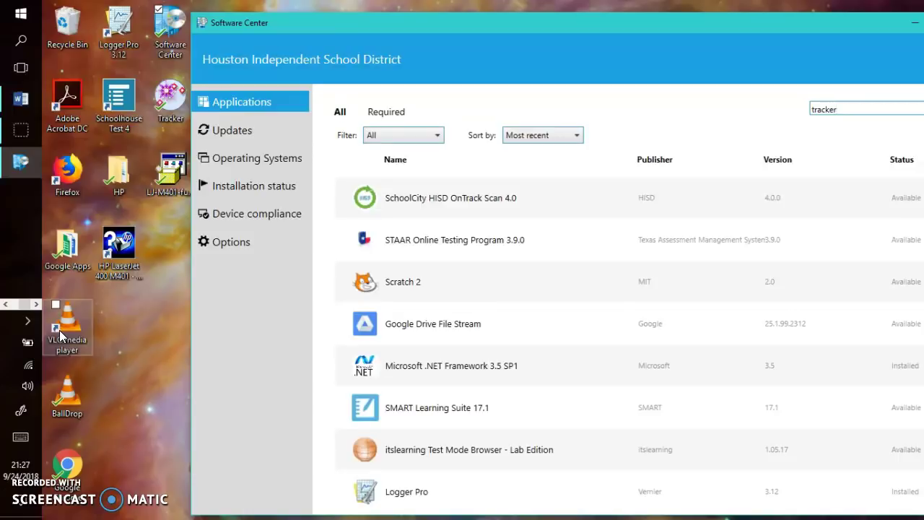
{"action": "left_click", "coordinate": [141, 306]}
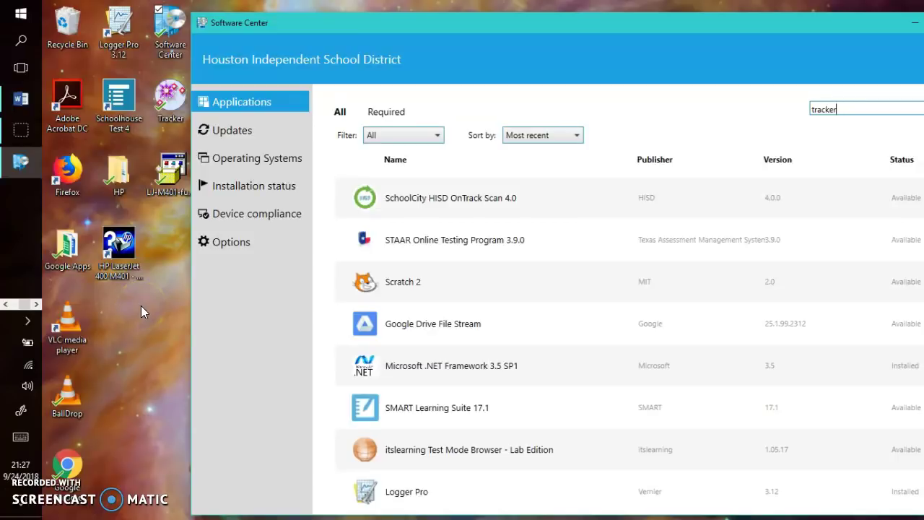
{"action": "left_click_drag", "start_coordinate": [408, 21], "coordinate": [343, 32]}
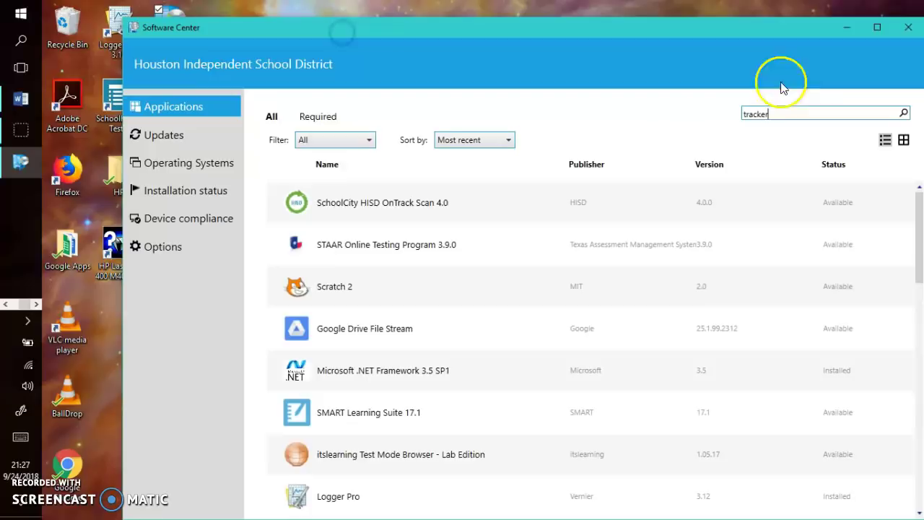
{"action": "left_click", "coordinate": [908, 28]}
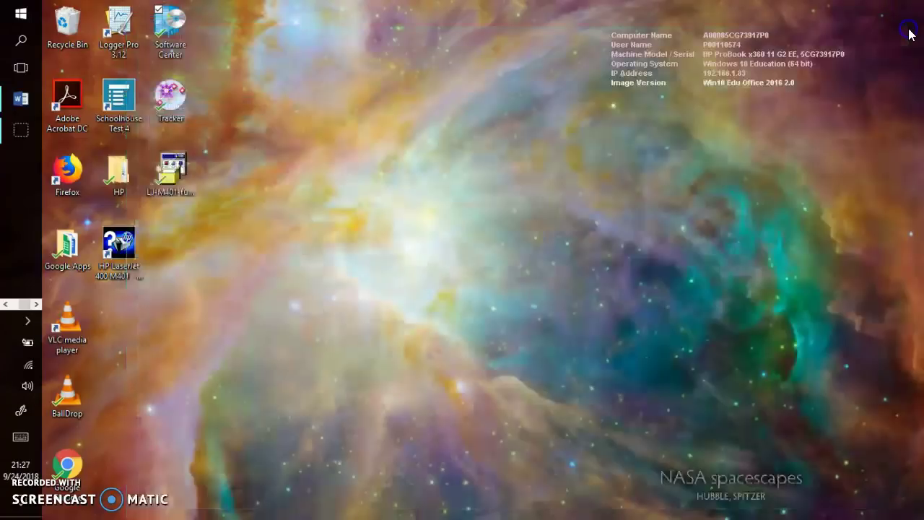
Step: Launch Tracker from the desktop and pin Snipping Tool to the taskbar via Windows search
{"action": "double_click", "coordinate": [152, 101]}
{"action": "left_click", "coordinate": [22, 41]}
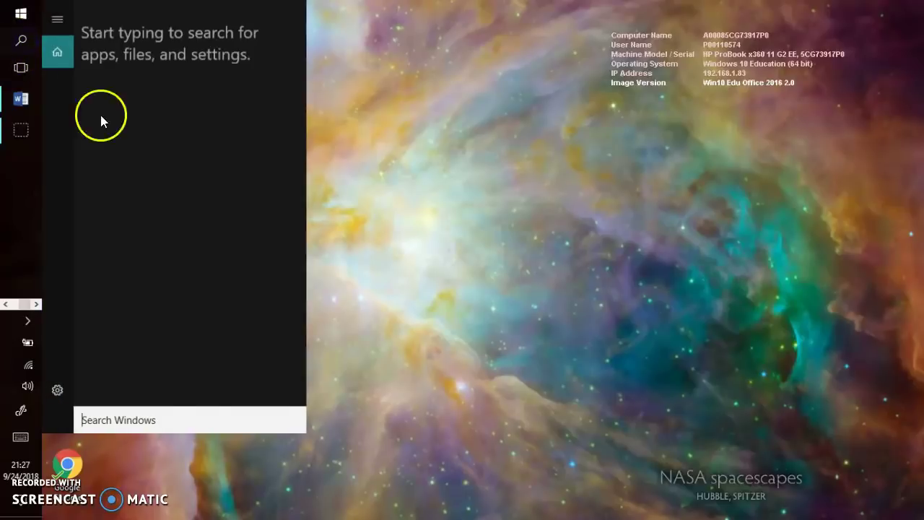
{"action": "type", "text": "snipping"}
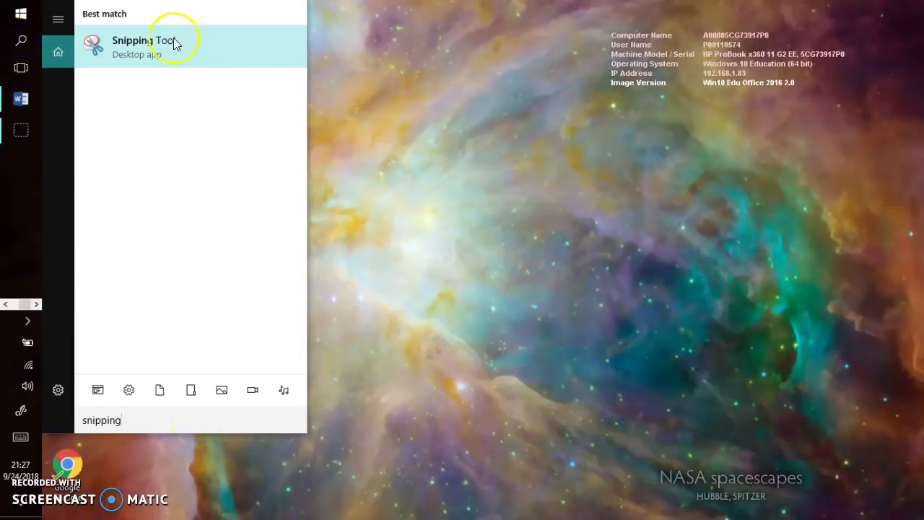
{"action": "right_click", "coordinate": [174, 37]}
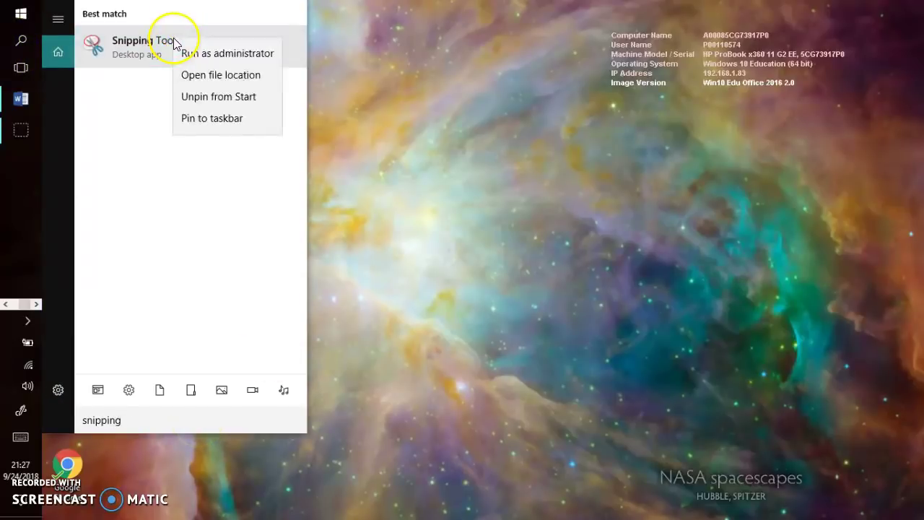
{"action": "left_click", "coordinate": [223, 120]}
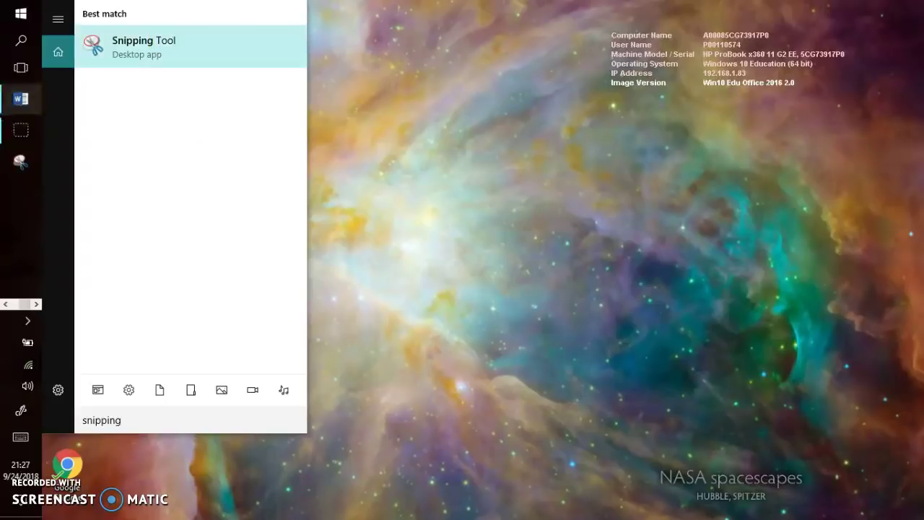
{"action": "left_click", "coordinate": [370, 170]}
Step: Take a test snip of the desktop in Snipping Tool and discard it without saving
{"action": "left_click", "coordinate": [21, 161]}
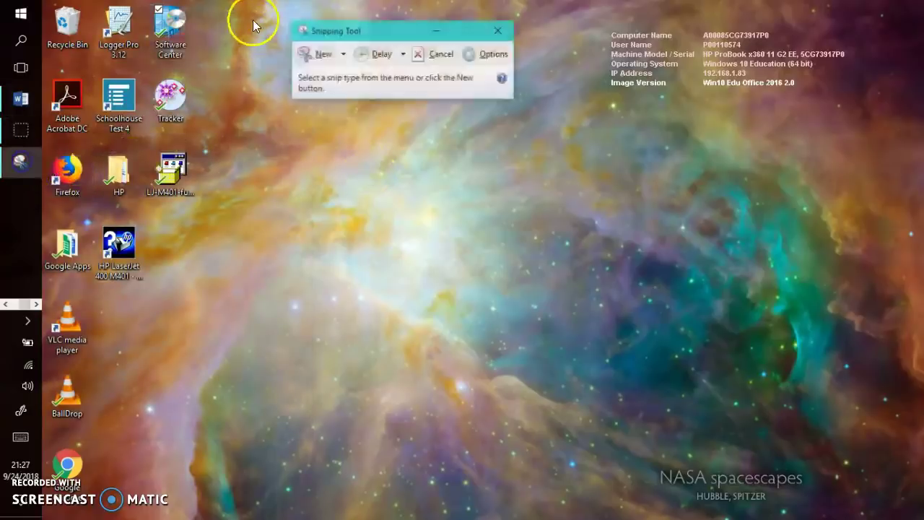
{"action": "left_click", "coordinate": [317, 53]}
{"action": "left_click_drag", "start_coordinate": [130, 32], "coordinate": [715, 448]}
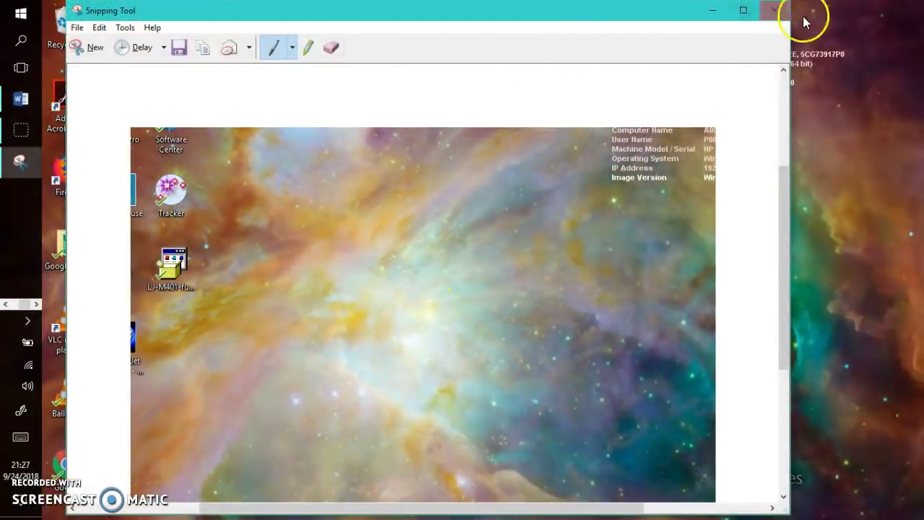
{"action": "left_click", "coordinate": [773, 11]}
{"action": "left_click", "coordinate": [484, 272]}
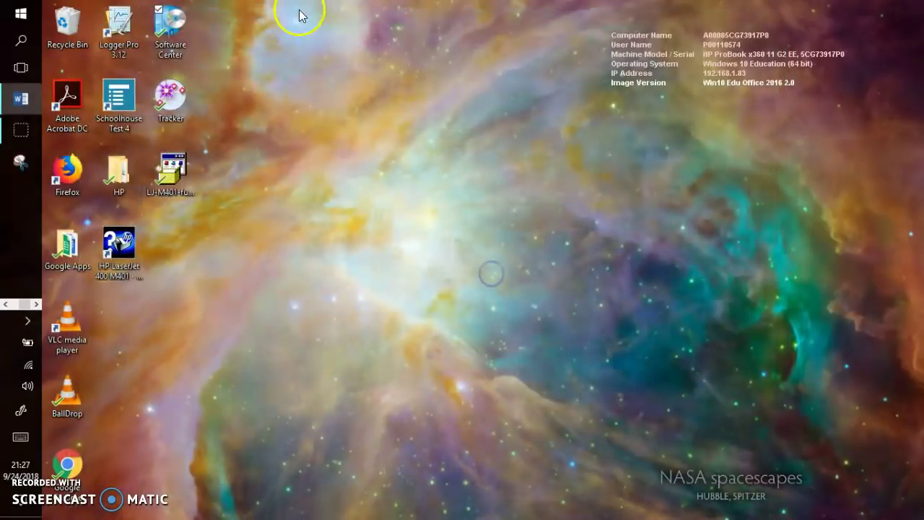
{"action": "double_click", "coordinate": [176, 102]}
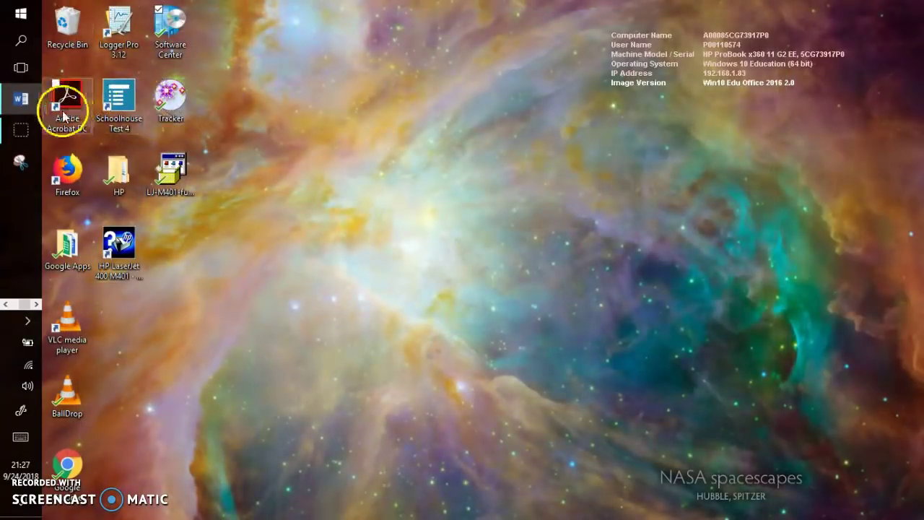
{"action": "left_click", "coordinate": [25, 109]}
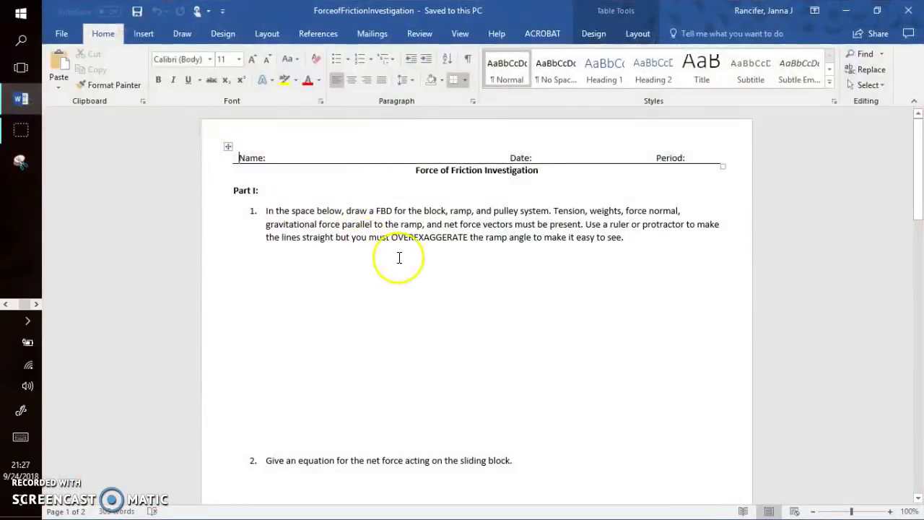
{"action": "scroll", "coordinate": [477, 184], "scroll_direction": "down", "scroll_amount": 9}
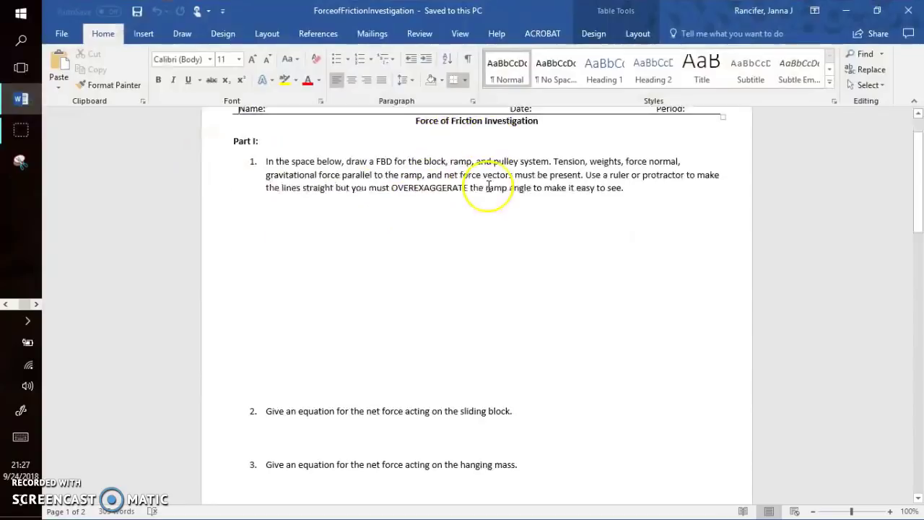
{"action": "scroll", "coordinate": [484, 195], "scroll_direction": "down", "scroll_amount": 3}
{"action": "scroll", "coordinate": [457, 252], "scroll_direction": "up", "scroll_amount": 11}
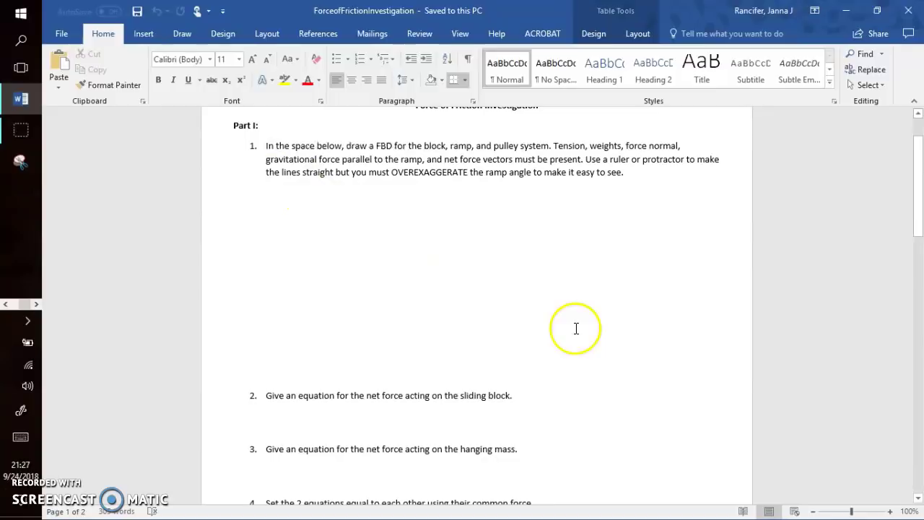
{"action": "scroll", "coordinate": [533, 457], "scroll_direction": "down", "scroll_amount": 12}
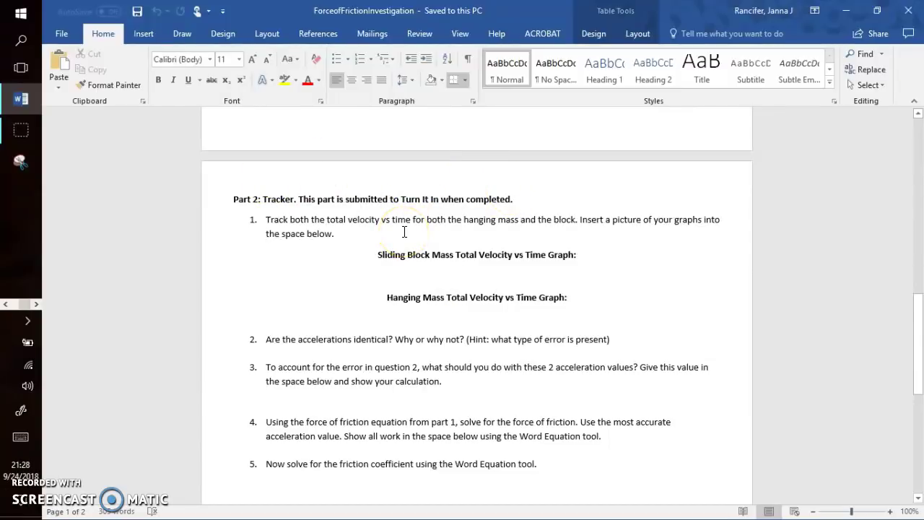
{"action": "left_click", "coordinate": [271, 223]}
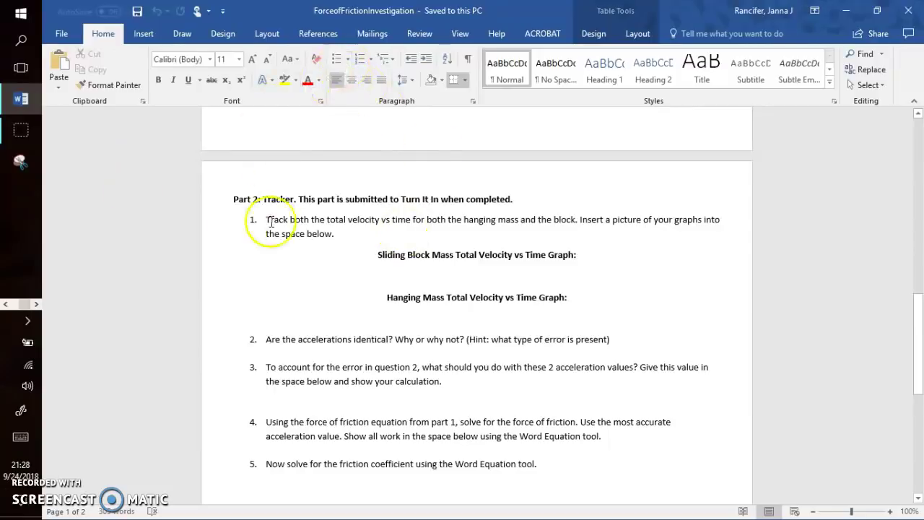
{"action": "left_click", "coordinate": [847, 12]}
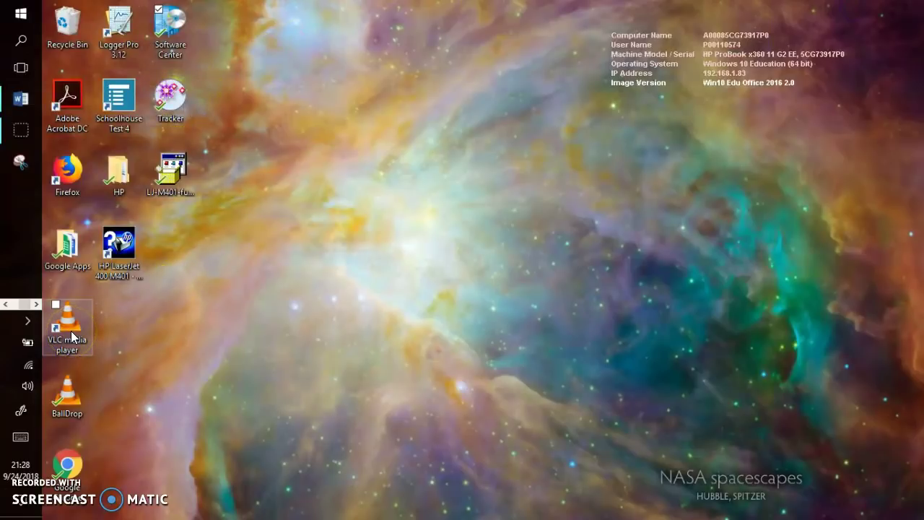
Step: Launch Tracker and check the Xuggle version (3.4.1012) under Help > Diagnostics, then close it
{"action": "left_click", "coordinate": [20, 165]}
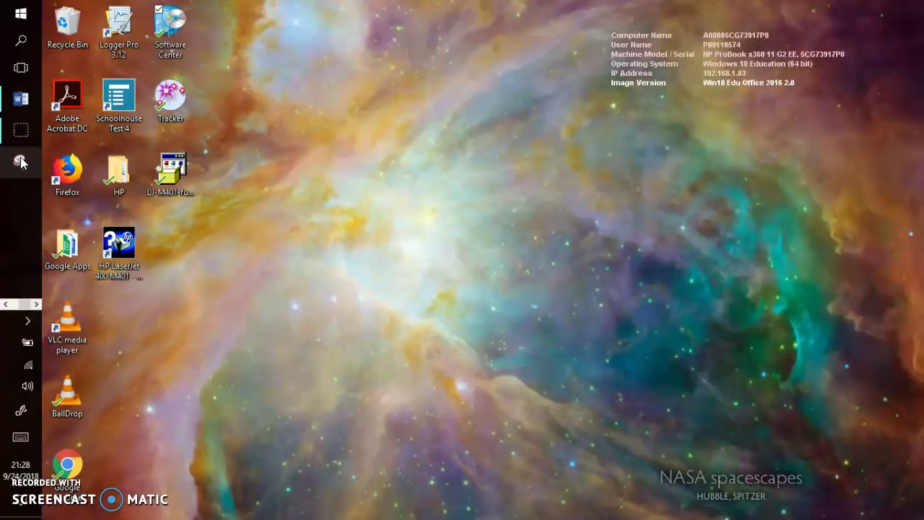
{"action": "double_click", "coordinate": [174, 93]}
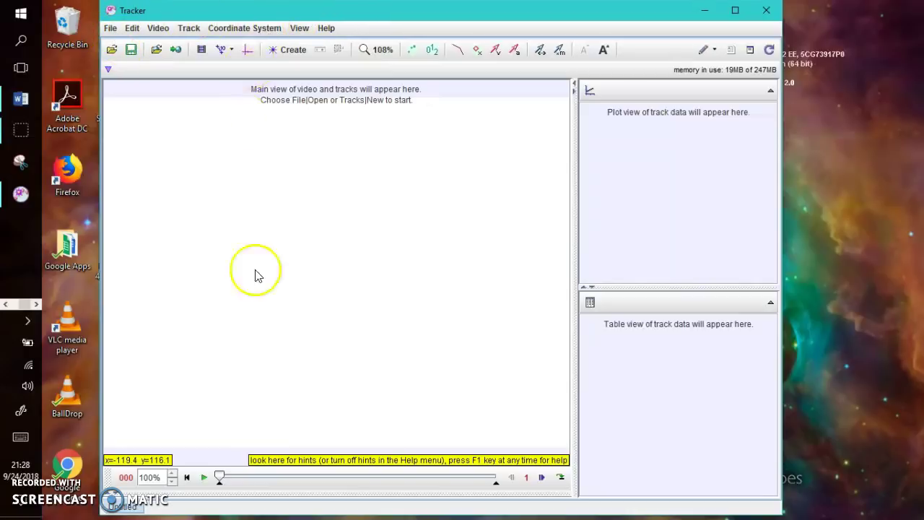
{"action": "left_click", "coordinate": [300, 28]}
{"action": "mouse_move", "coordinate": [264, 30]}
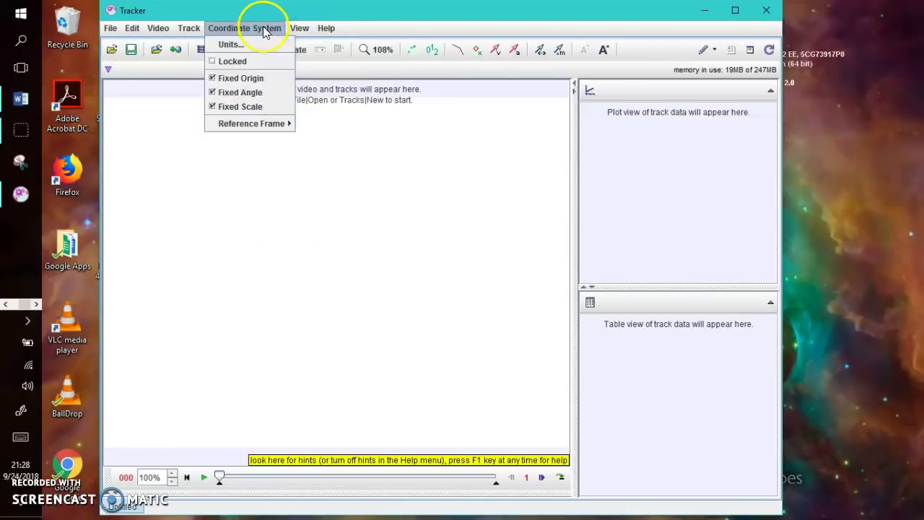
{"action": "mouse_move", "coordinate": [327, 27]}
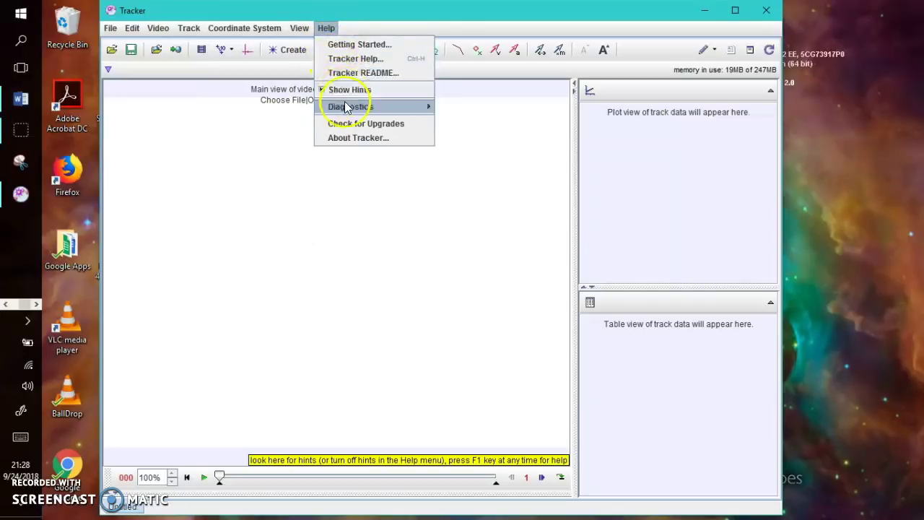
{"action": "mouse_move", "coordinate": [347, 108]}
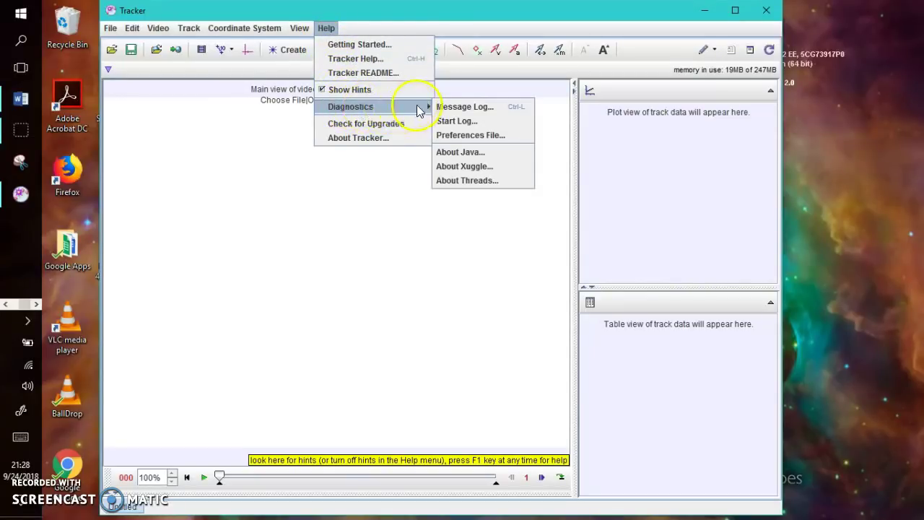
{"action": "left_click", "coordinate": [477, 166]}
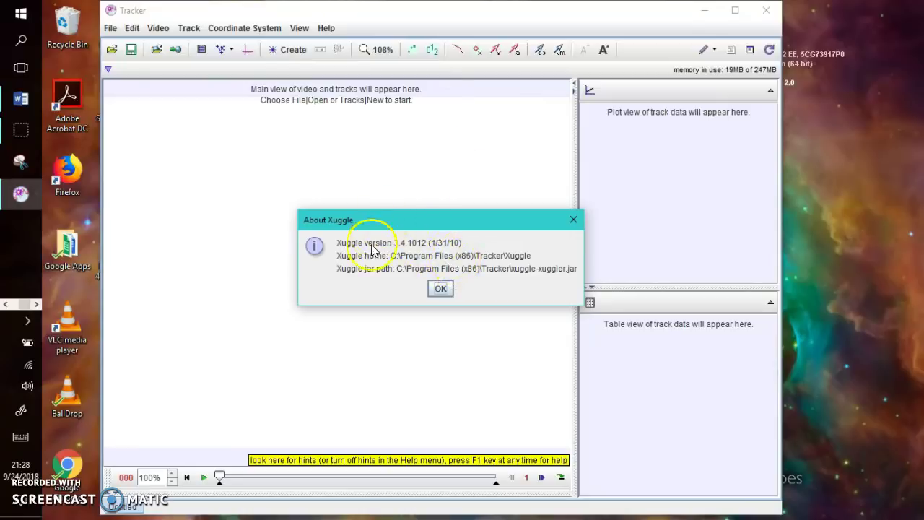
{"action": "left_click", "coordinate": [446, 290]}
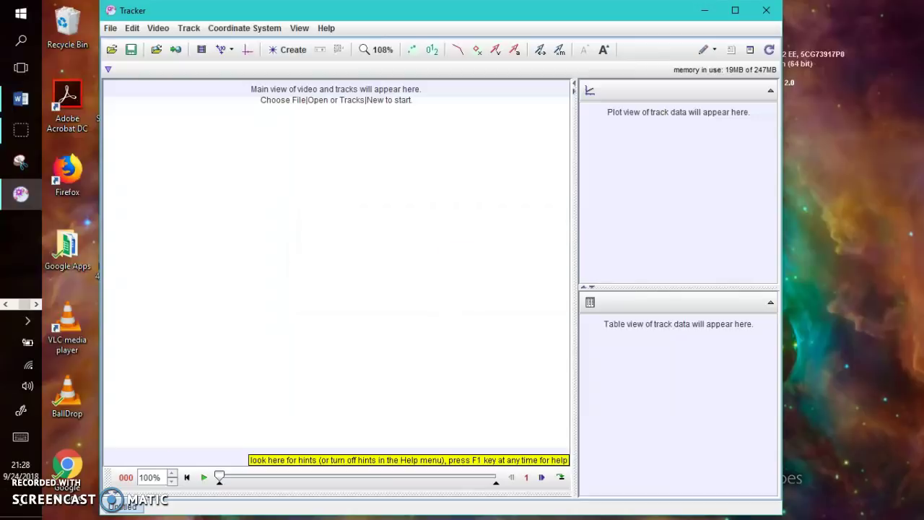
Step: Start File > Open File and browse the Look In locations to the Downloads folder
{"action": "left_click", "coordinate": [115, 29]}
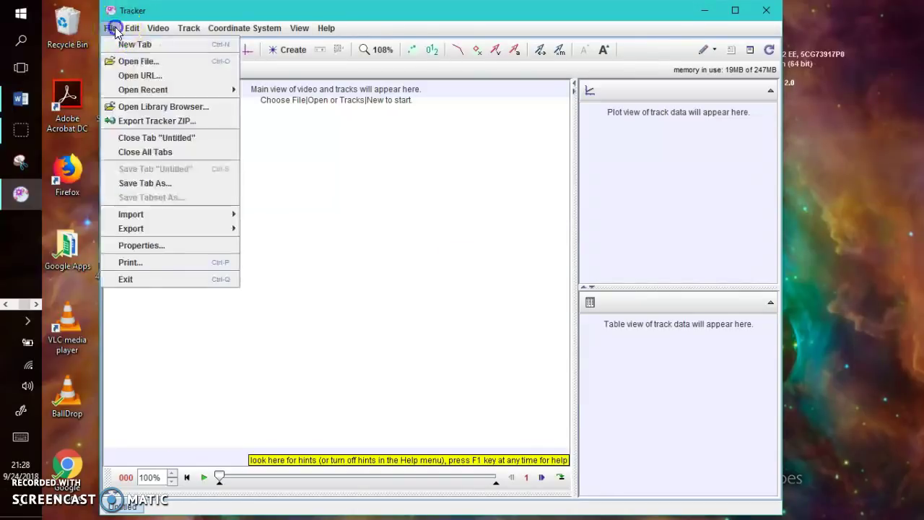
{"action": "mouse_move", "coordinate": [132, 28]}
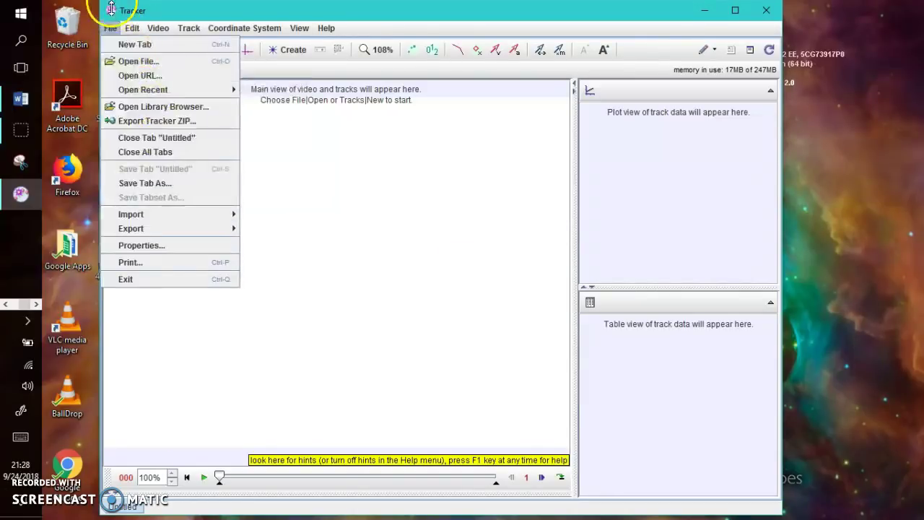
{"action": "left_click", "coordinate": [132, 64]}
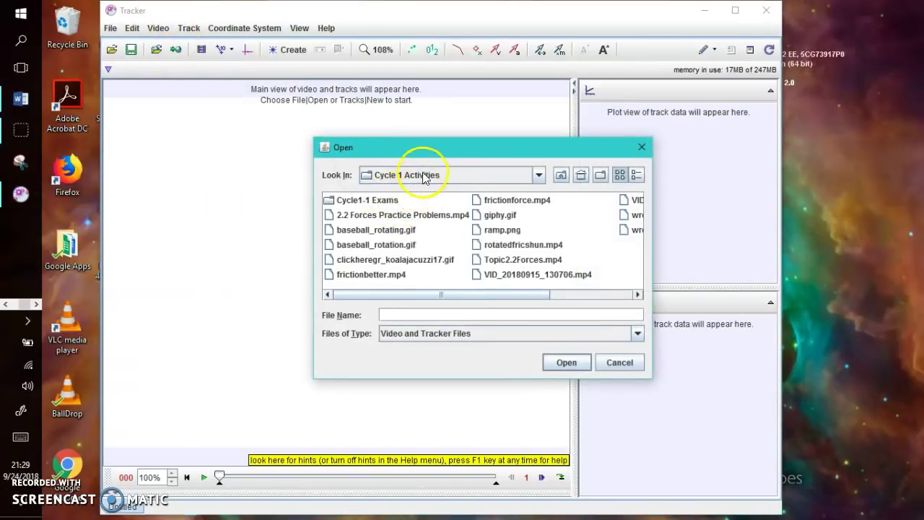
{"action": "left_click", "coordinate": [423, 178]}
{"action": "scroll", "coordinate": [462, 245], "scroll_direction": "up", "scroll_amount": 2}
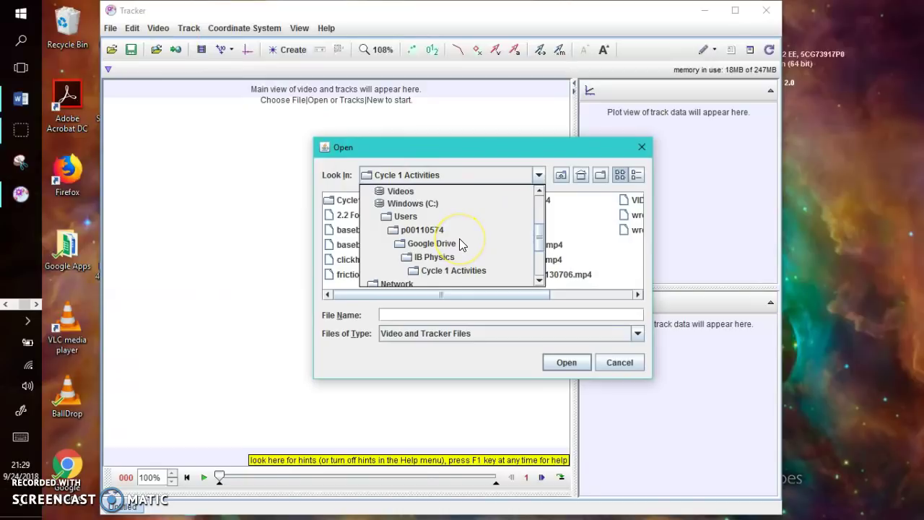
{"action": "scroll", "coordinate": [459, 238], "scroll_direction": "up", "scroll_amount": 2}
{"action": "left_click", "coordinate": [458, 226]}
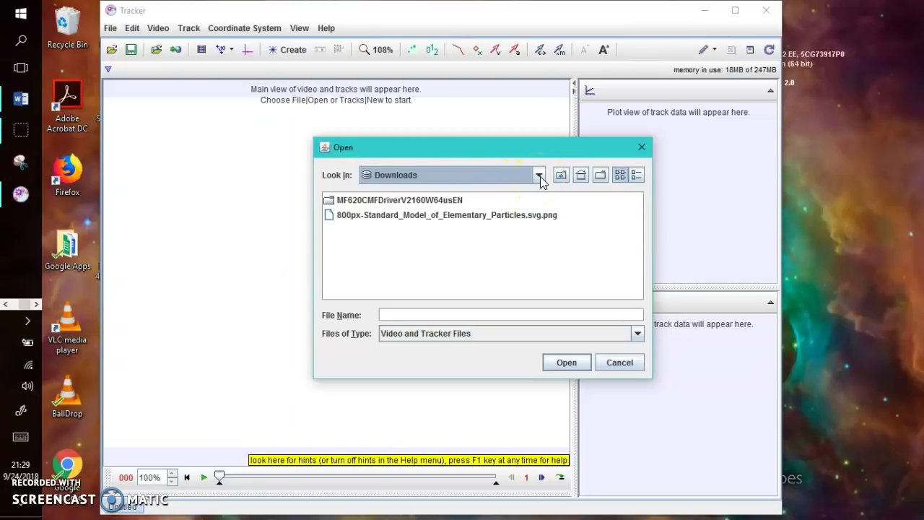
Step: Browse to Google Drive > IB Physics > Cycle 1 Activities and open frictionbetter.mp4
{"action": "left_click", "coordinate": [496, 176]}
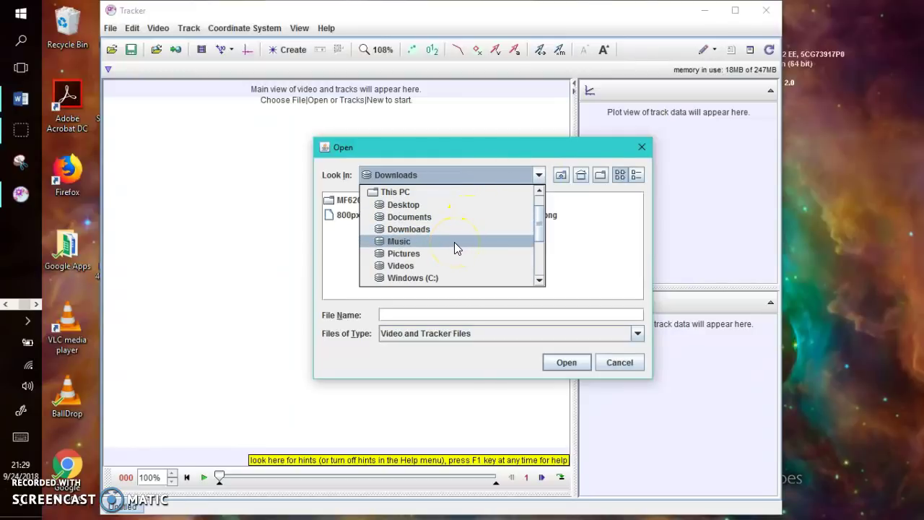
{"action": "scroll", "coordinate": [417, 238], "scroll_direction": "down", "scroll_amount": 1}
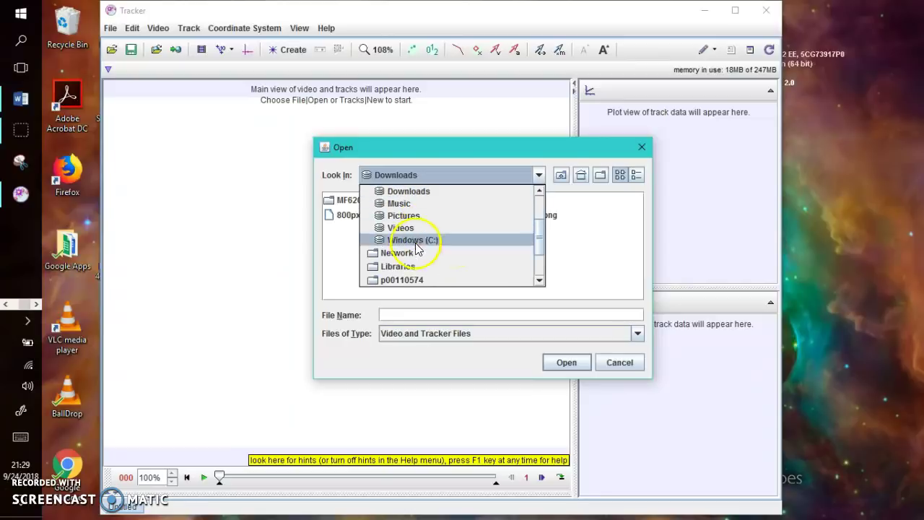
{"action": "left_click", "coordinate": [406, 279]}
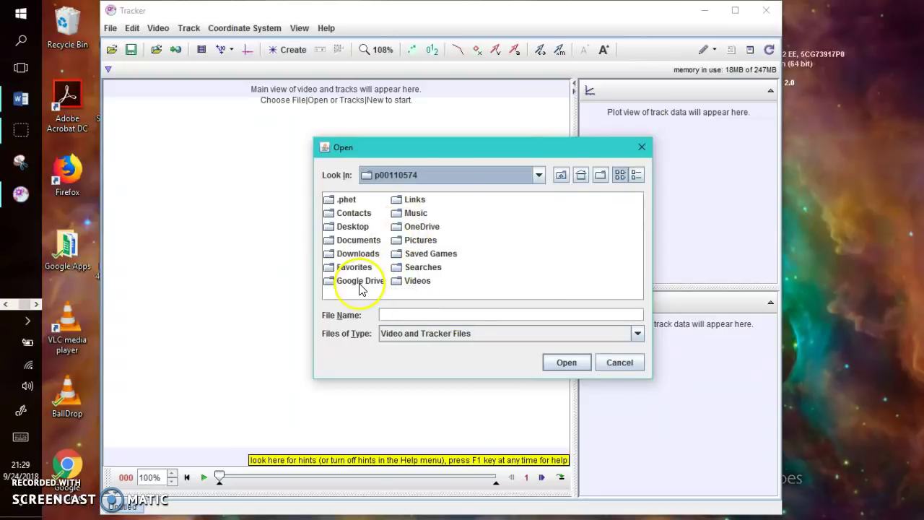
{"action": "left_click", "coordinate": [359, 281]}
{"action": "double_click", "coordinate": [359, 282]}
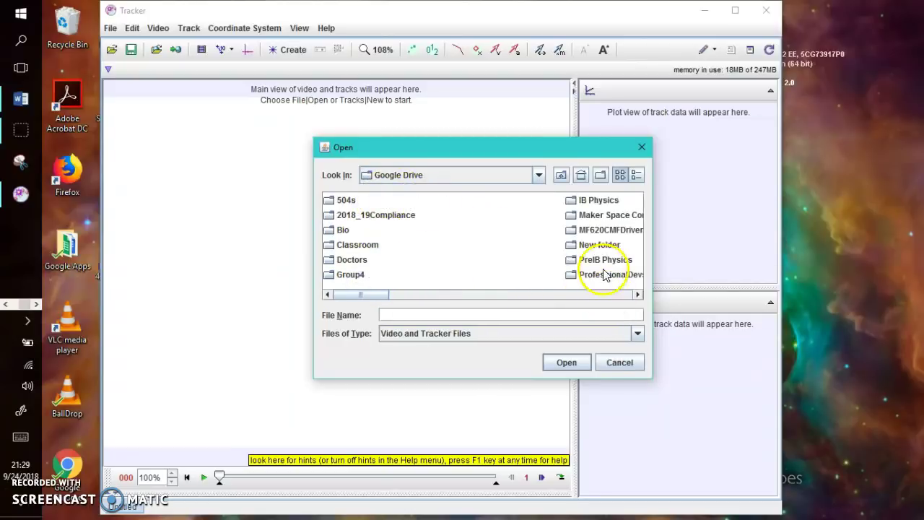
{"action": "left_click", "coordinate": [637, 294]}
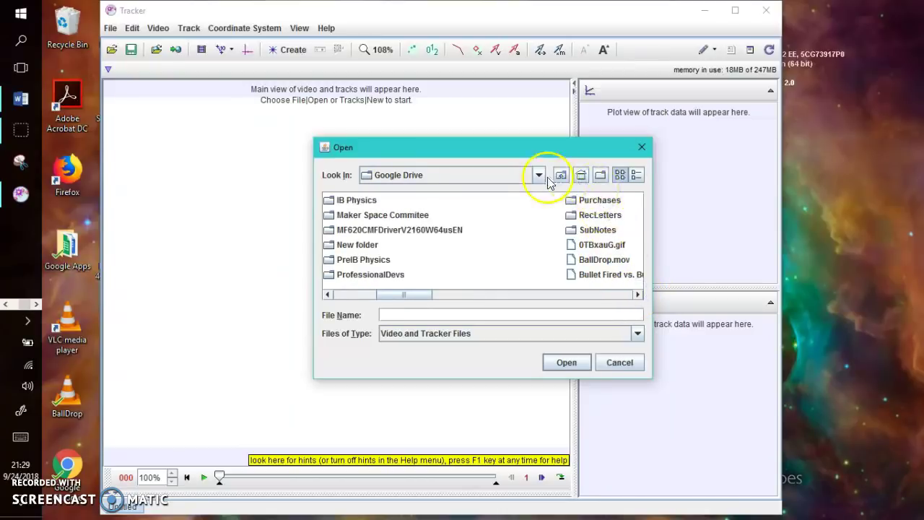
{"action": "double_click", "coordinate": [369, 202]}
{"action": "double_click", "coordinate": [370, 231]}
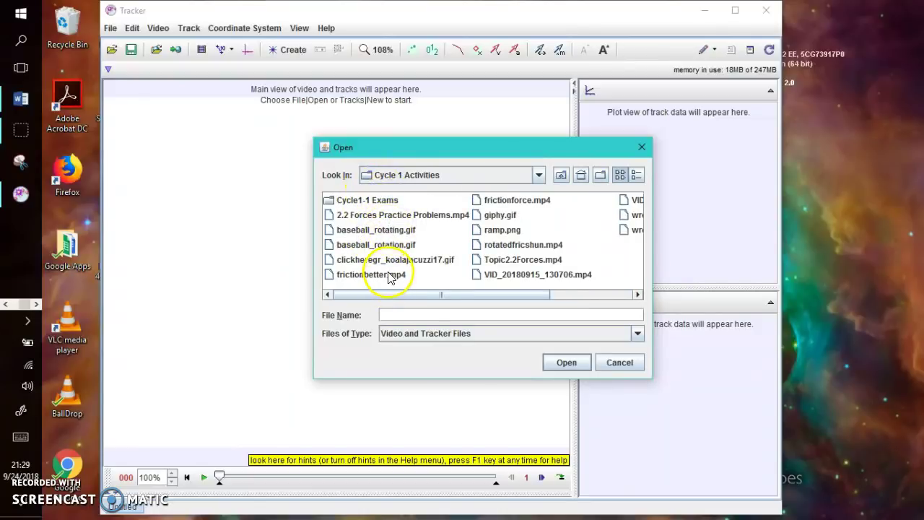
{"action": "double_click", "coordinate": [390, 276]}
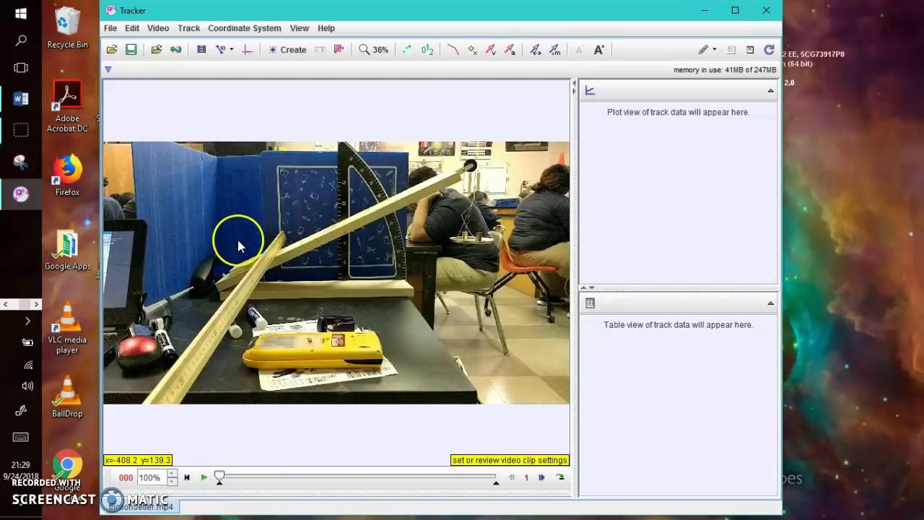
Step: Change the clip step size from 1 to 5 in Clip Settings and reopen it to confirm
{"action": "right_click", "coordinate": [251, 222]}
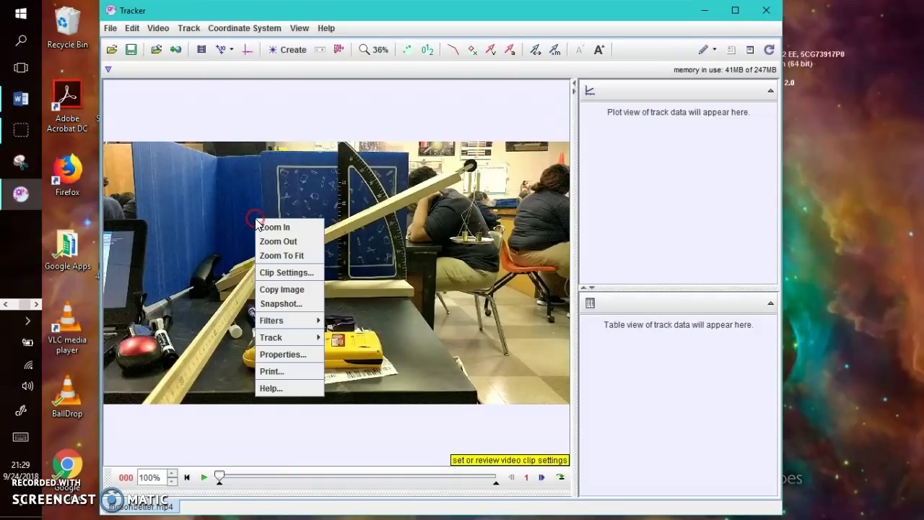
{"action": "left_click", "coordinate": [286, 272]}
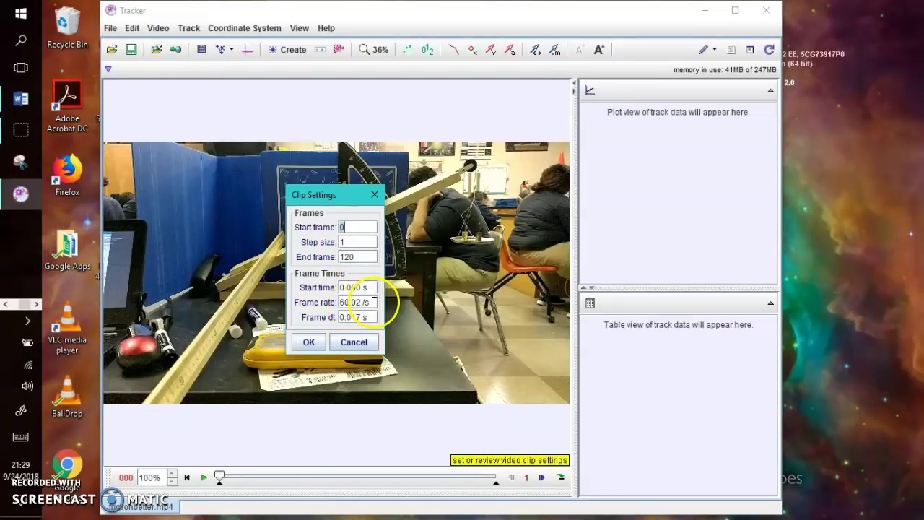
{"action": "left_click", "coordinate": [359, 242]}
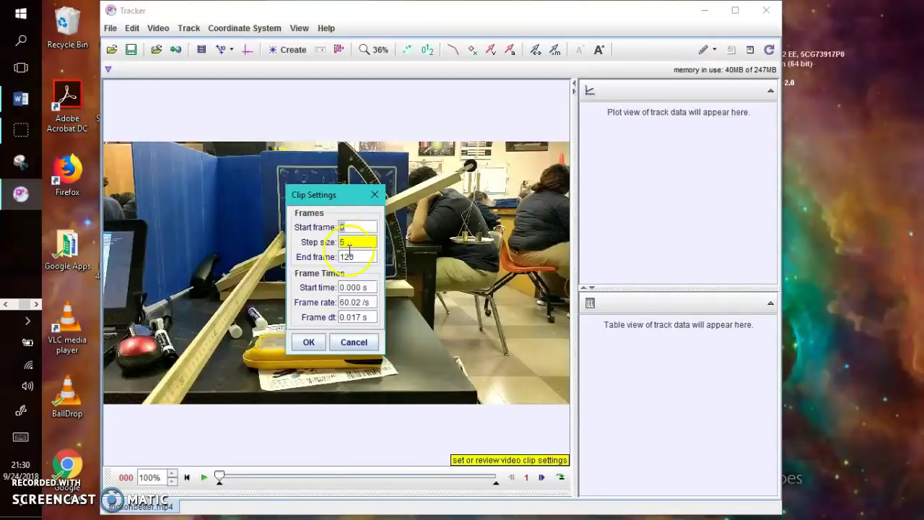
{"action": "left_click", "coordinate": [350, 229]}
{"action": "left_click", "coordinate": [308, 342]}
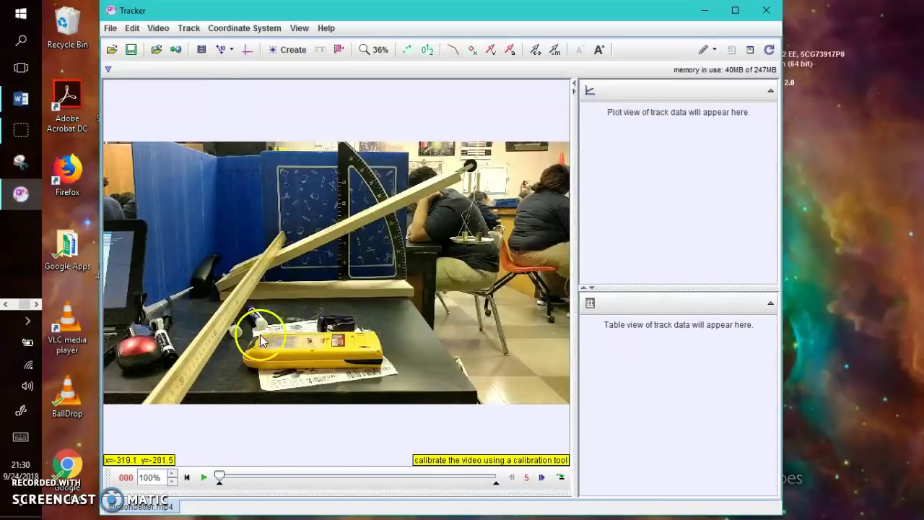
{"action": "right_click", "coordinate": [267, 273]}
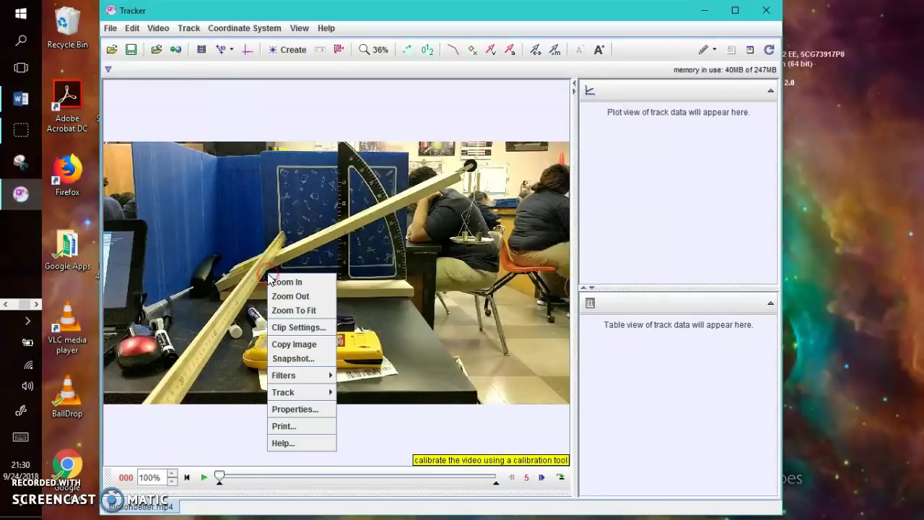
{"action": "left_click", "coordinate": [296, 326]}
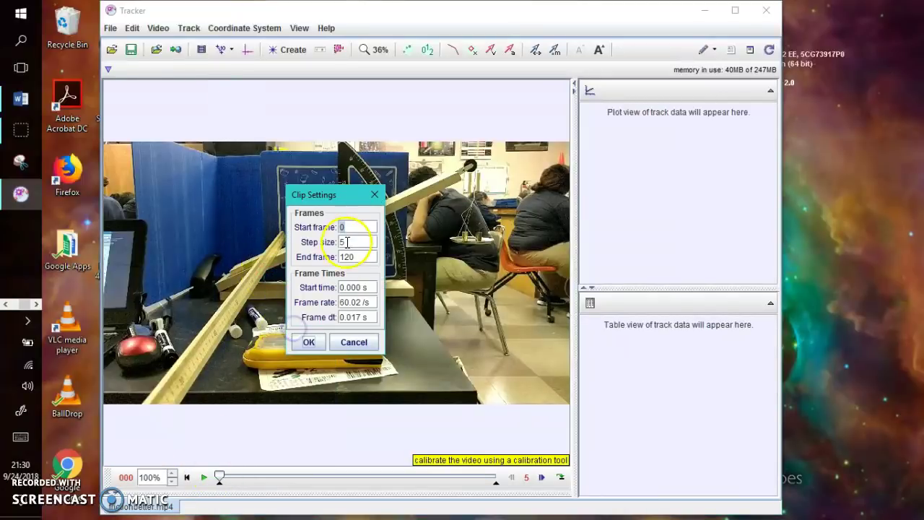
{"action": "left_click", "coordinate": [309, 342]}
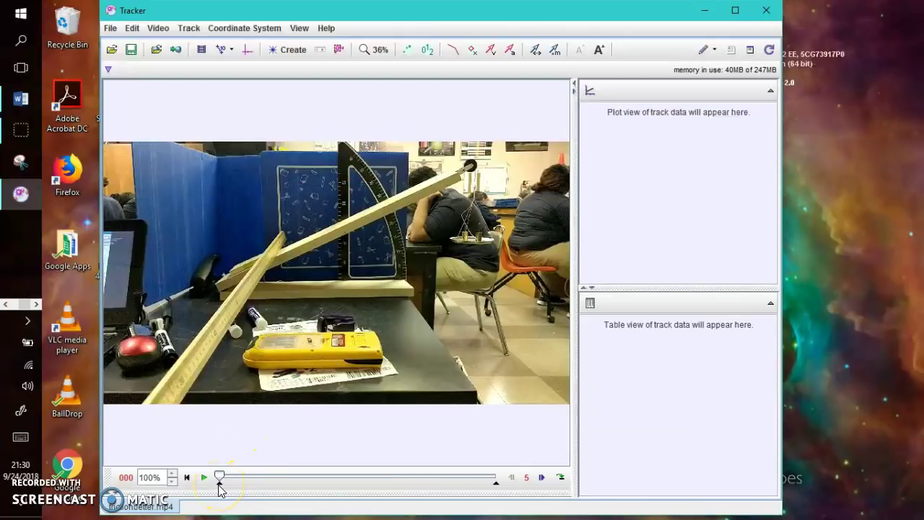
Step: Scrub to the block's motion, pull the end marker earlier, and trim the clip start to frame 41
{"action": "left_click_drag", "start_coordinate": [218, 481], "coordinate": [313, 488]}
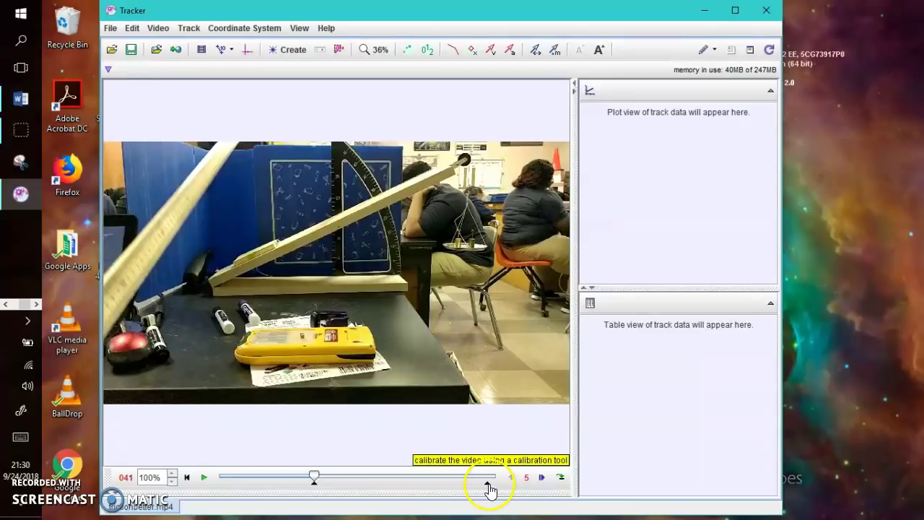
{"action": "left_click_drag", "start_coordinate": [489, 490], "coordinate": [450, 487]}
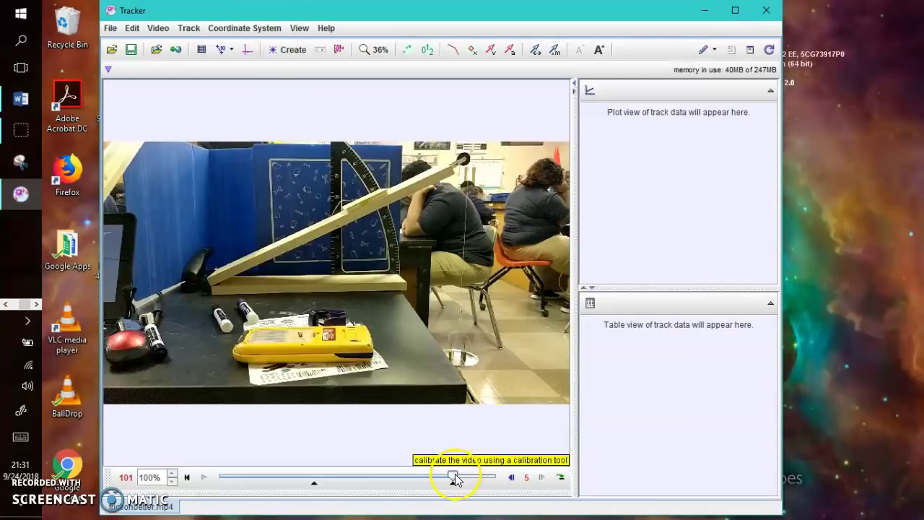
{"action": "left_click_drag", "start_coordinate": [454, 475], "coordinate": [313, 478]}
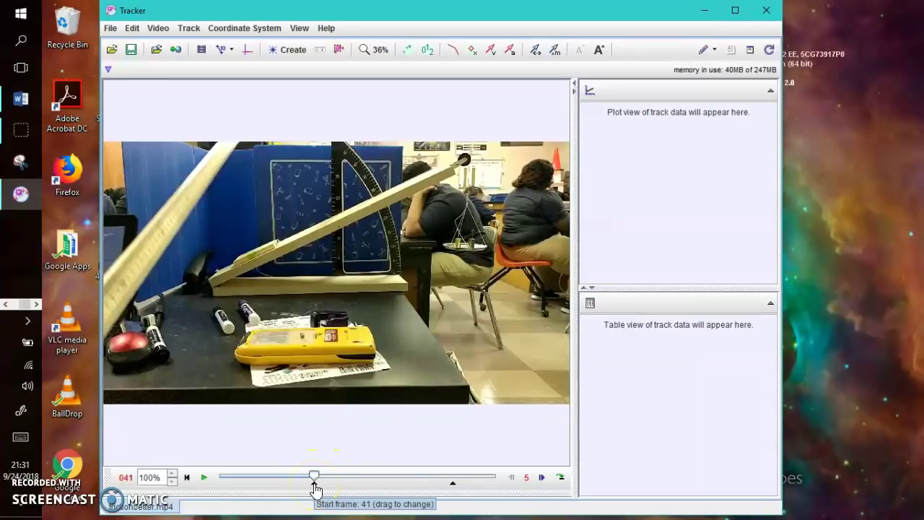
{"action": "left_click", "coordinate": [247, 50]}
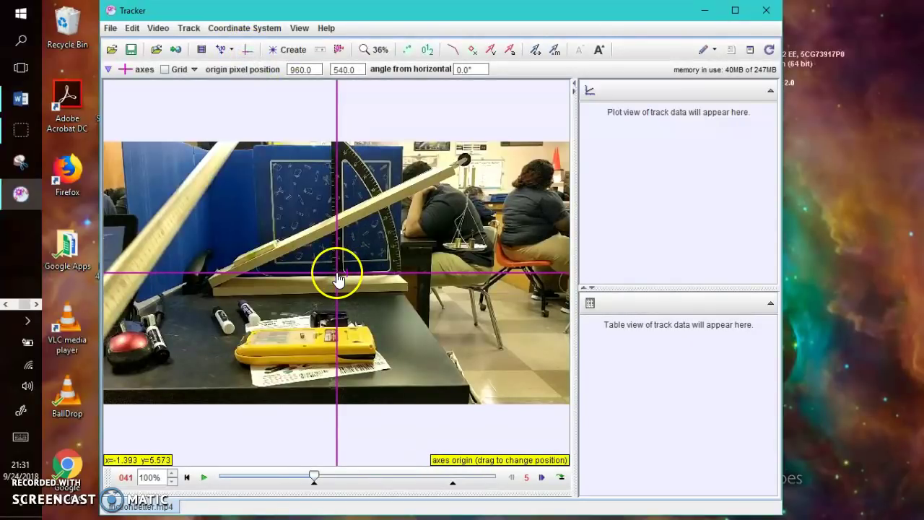
{"action": "left_click_drag", "start_coordinate": [338, 270], "coordinate": [212, 302]}
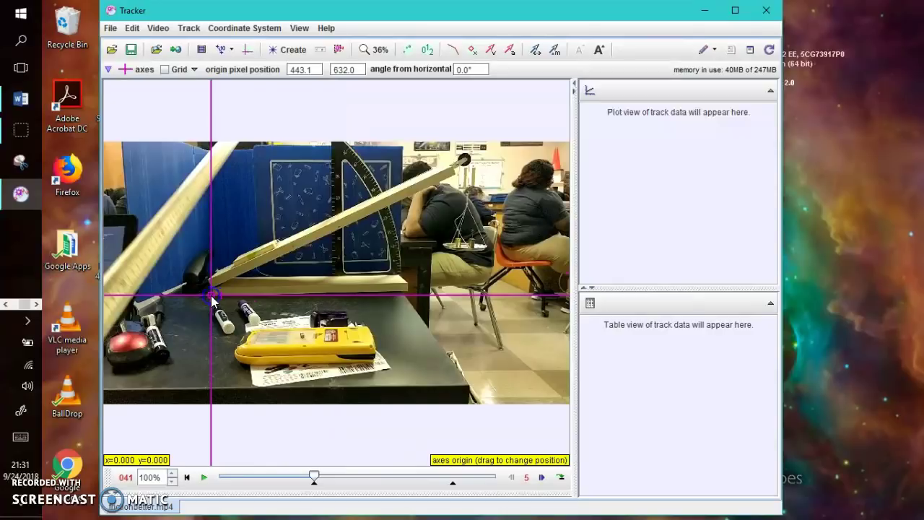
{"action": "left_click", "coordinate": [247, 50]}
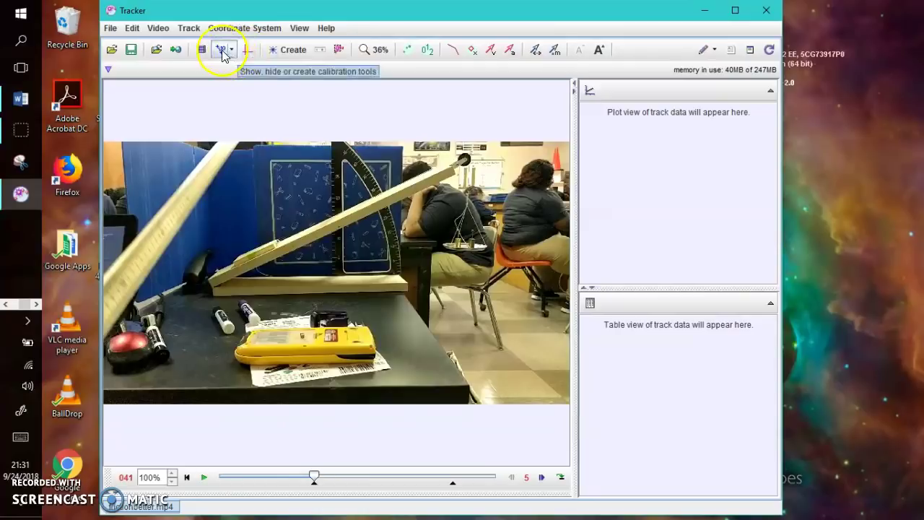
Step: Add a calibration stick spanning the ramp's lower and upper ends with length 0.6 m
{"action": "left_click", "coordinate": [229, 49]}
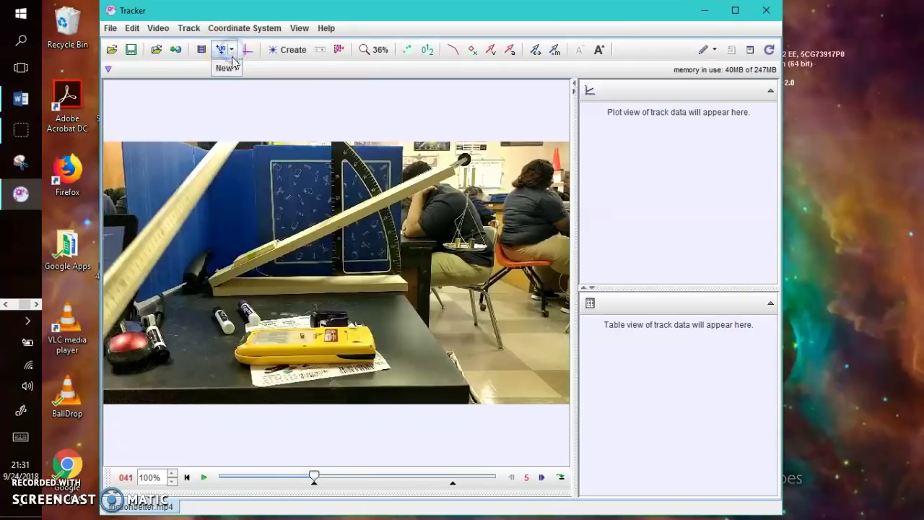
{"action": "left_click", "coordinate": [254, 68]}
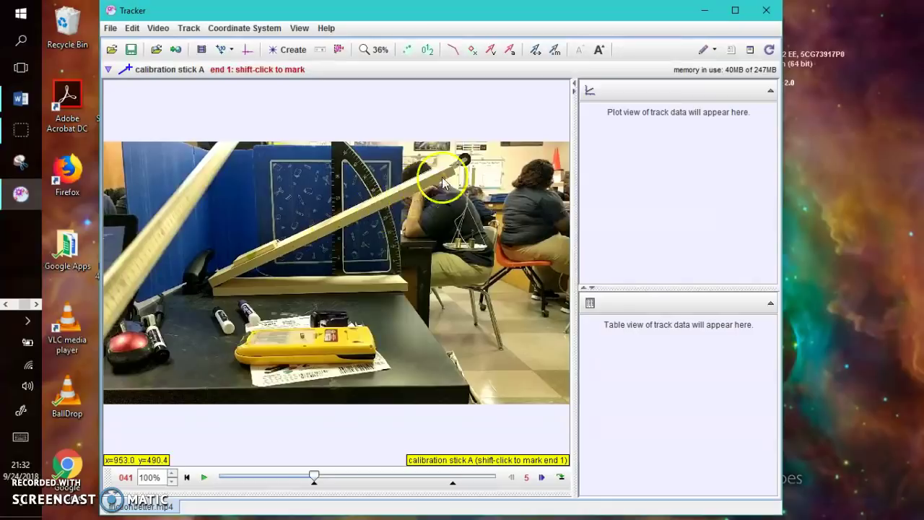
{"action": "left_click", "coordinate": [211, 283], "text": "shift"}
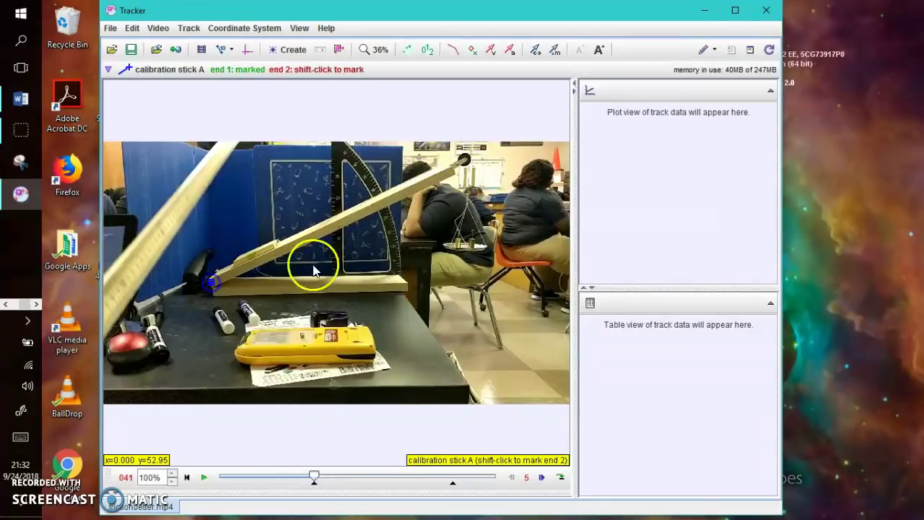
{"action": "left_click", "coordinate": [454, 170], "text": "shift"}
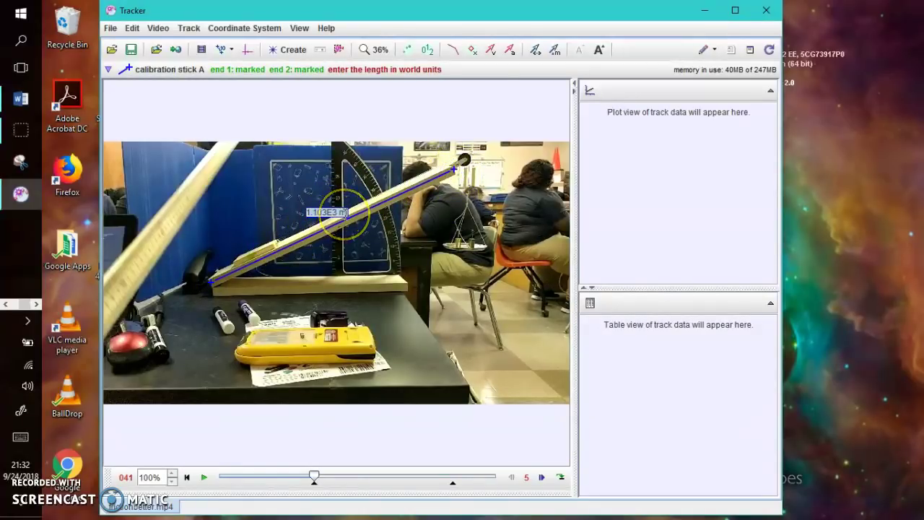
{"action": "left_click", "coordinate": [409, 209]}
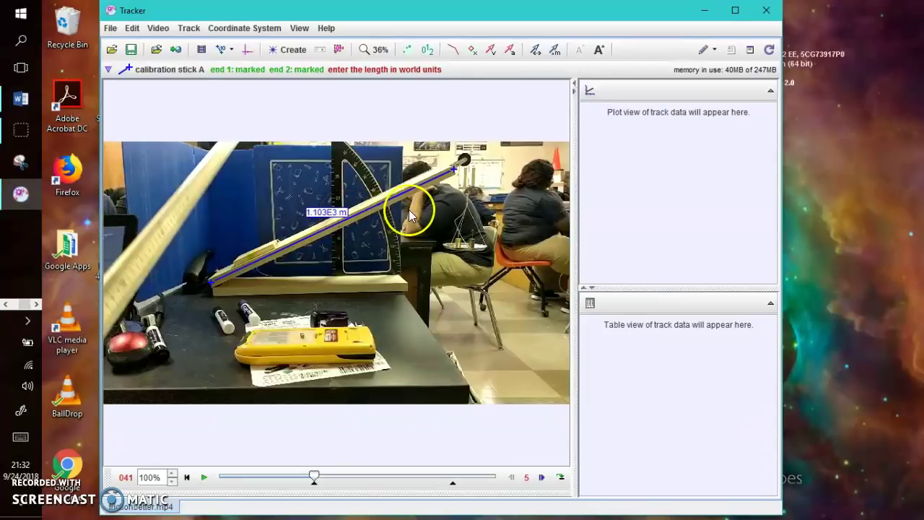
{"action": "key", "text": "BackSpace"}
{"action": "key", "text": "BackSpace"}
{"action": "key", "text": "BackSpace"}
{"action": "key", "text": "BackSpace"}
{"action": "key", "text": "BackSpace"}
{"action": "key", "text": "BackSpace"}
{"action": "key", "text": "BackSpace"}
{"action": "key", "text": "BackSpace"}
{"action": "key", "text": "BackSpace"}
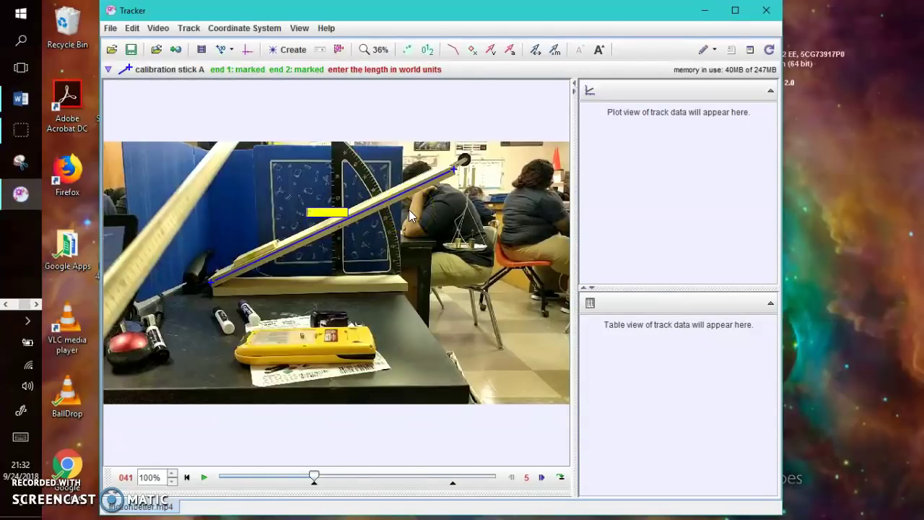
{"action": "type", "text": "0.6"}
{"action": "key", "text": "Return"}
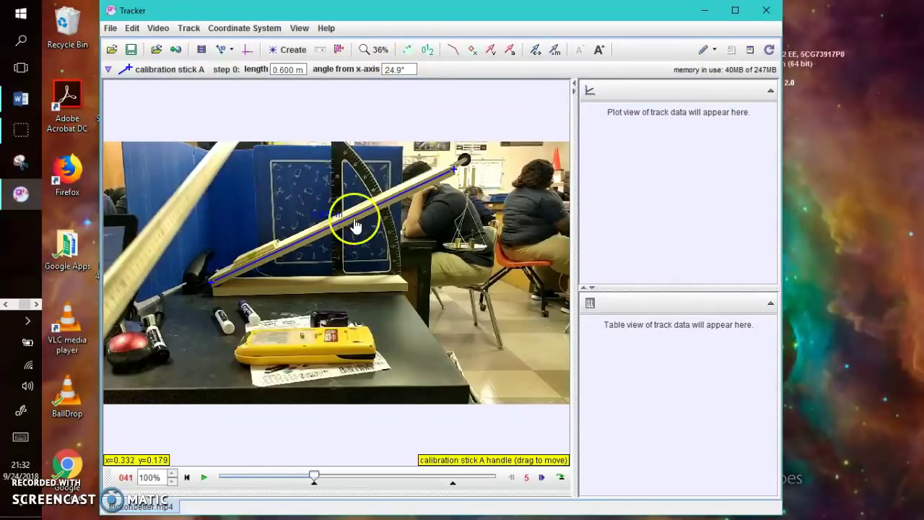
Step: Hide calibration stick A by unchecking Visible in its track menu
{"action": "left_click", "coordinate": [155, 69]}
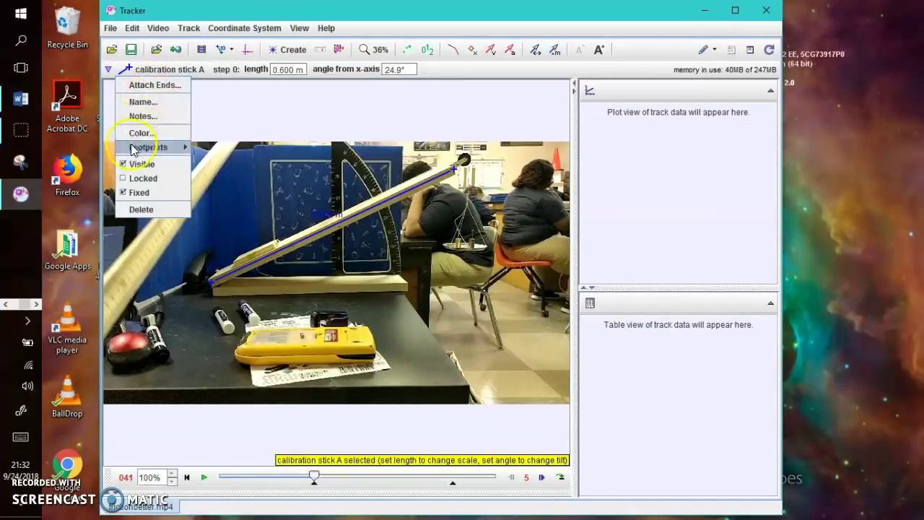
{"action": "left_click", "coordinate": [127, 168]}
{"action": "left_click", "coordinate": [126, 165]}
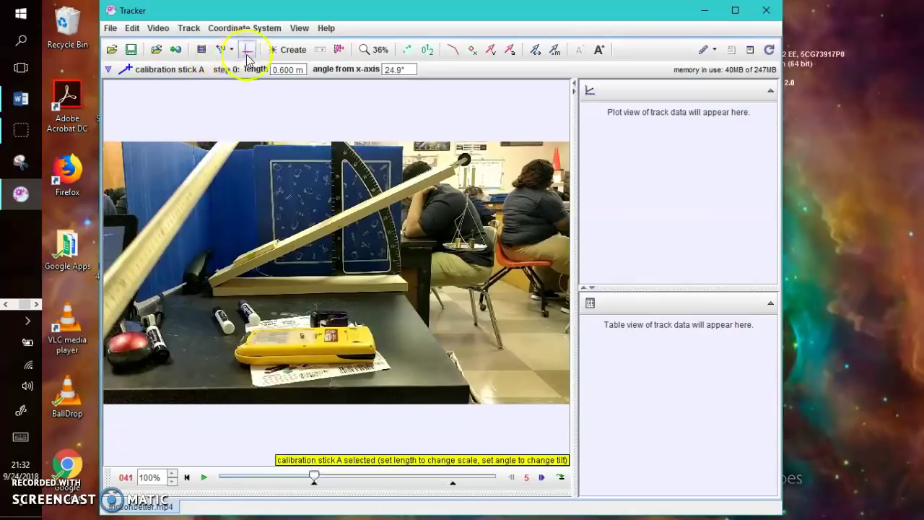
Step: Create point mass A and mark the block's position in each frame up to t = 1.000 s
{"action": "left_click", "coordinate": [275, 51]}
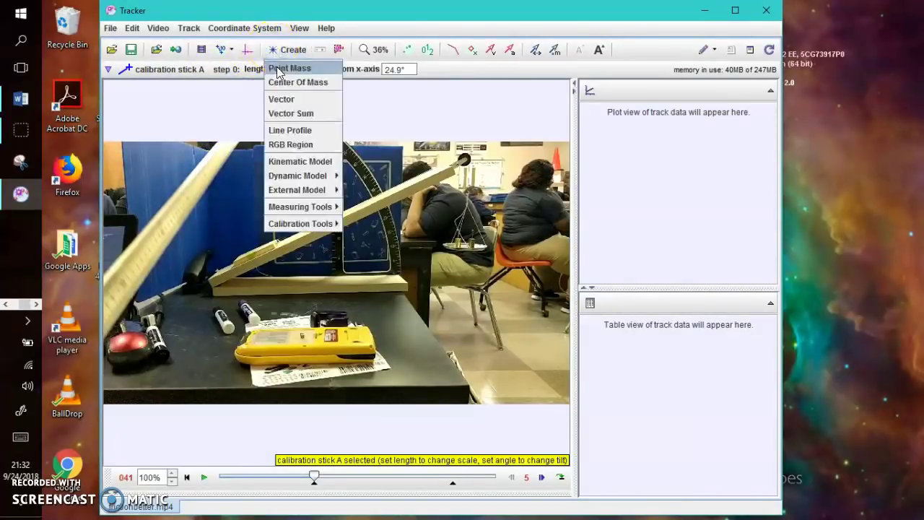
{"action": "left_click", "coordinate": [276, 68]}
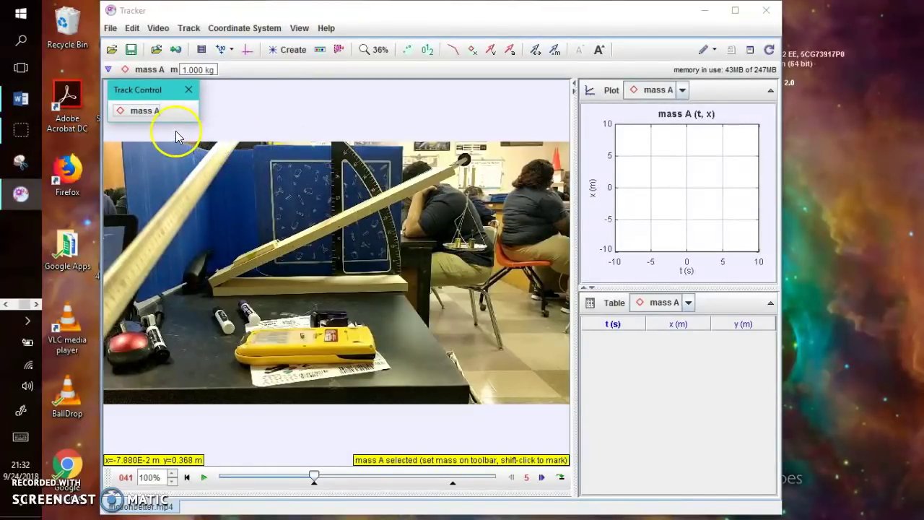
{"action": "left_click", "coordinate": [251, 254]}
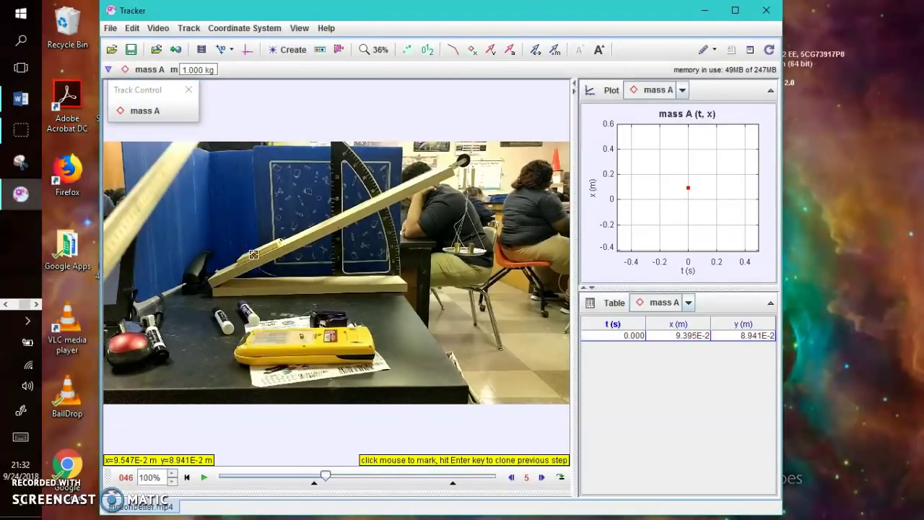
{"action": "left_click", "coordinate": [254, 254]}
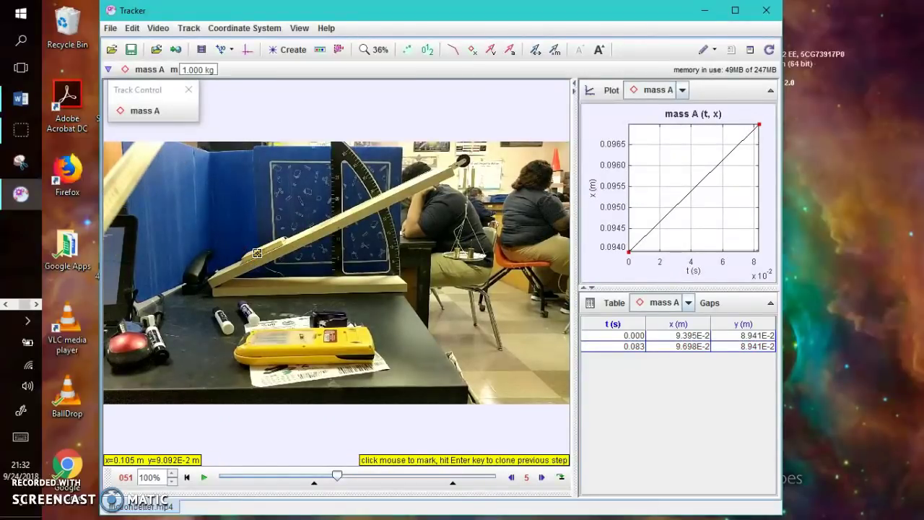
{"action": "left_click", "coordinate": [259, 253]}
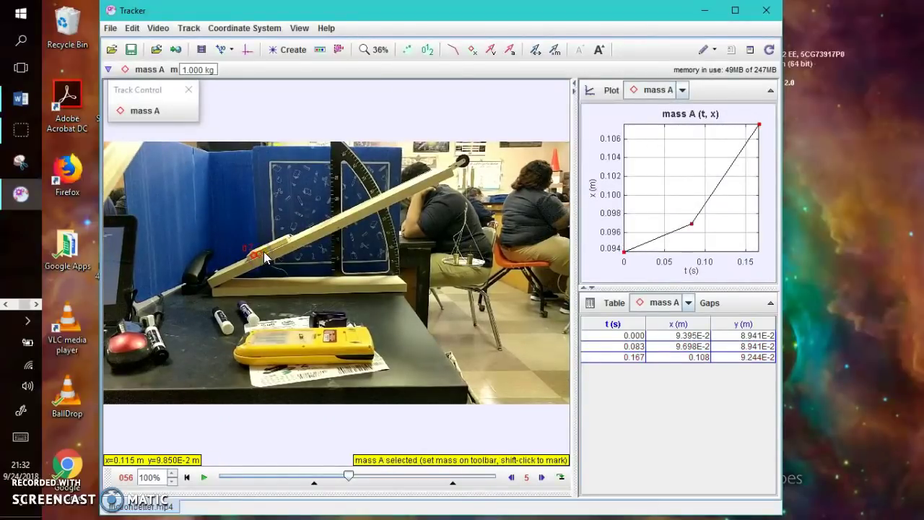
{"action": "left_click", "coordinate": [265, 253]}
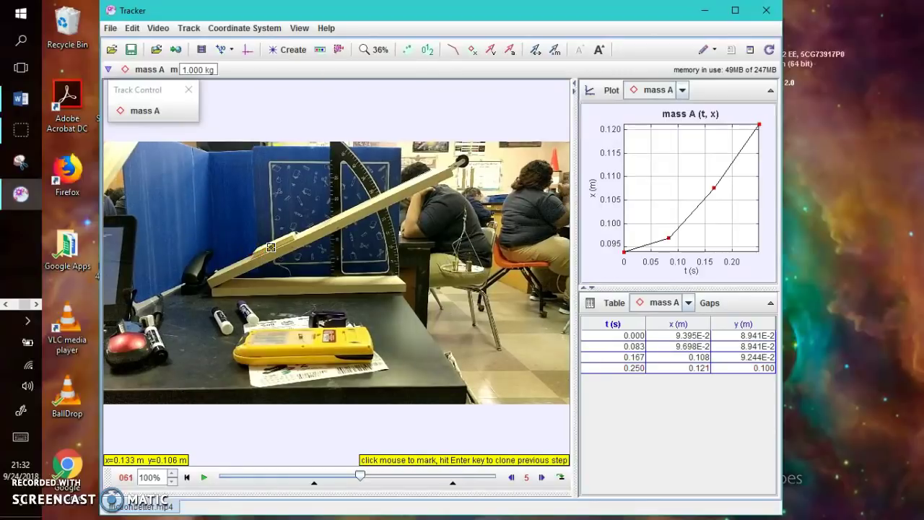
{"action": "left_click", "coordinate": [272, 250]}
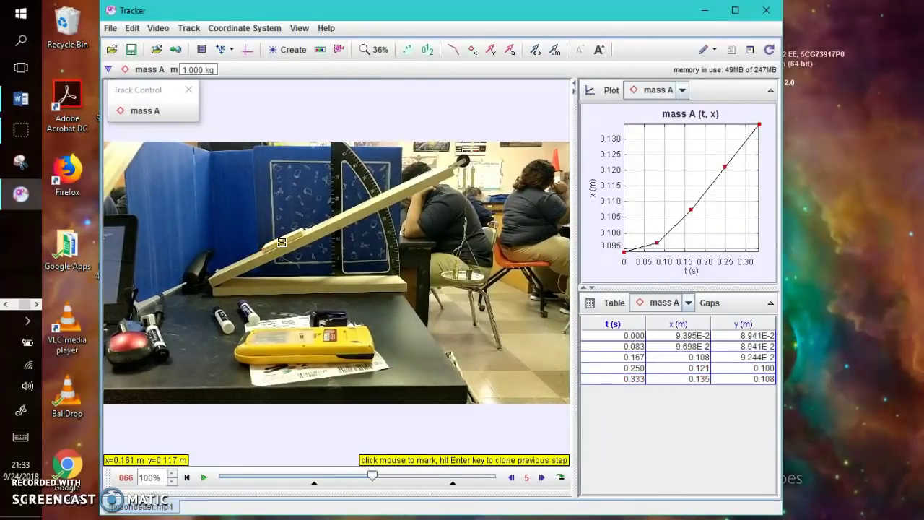
{"action": "left_click", "coordinate": [281, 242]}
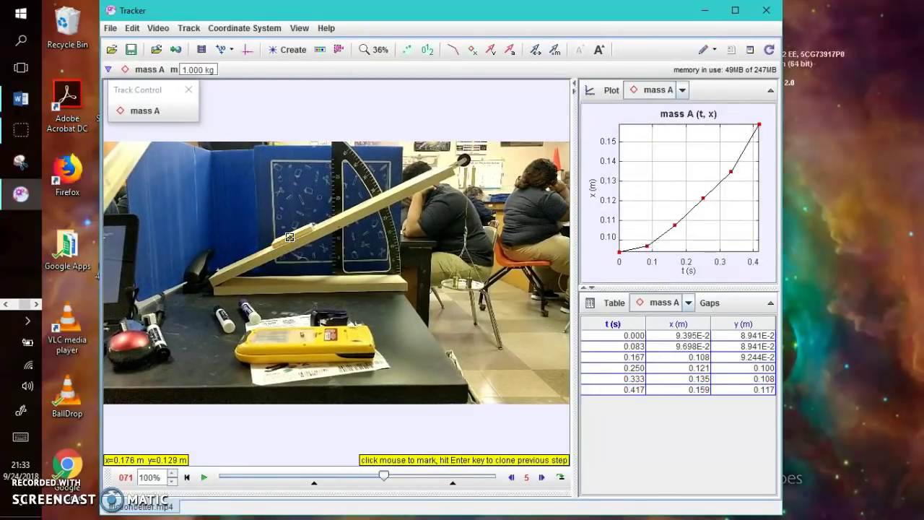
{"action": "left_click", "coordinate": [289, 239]}
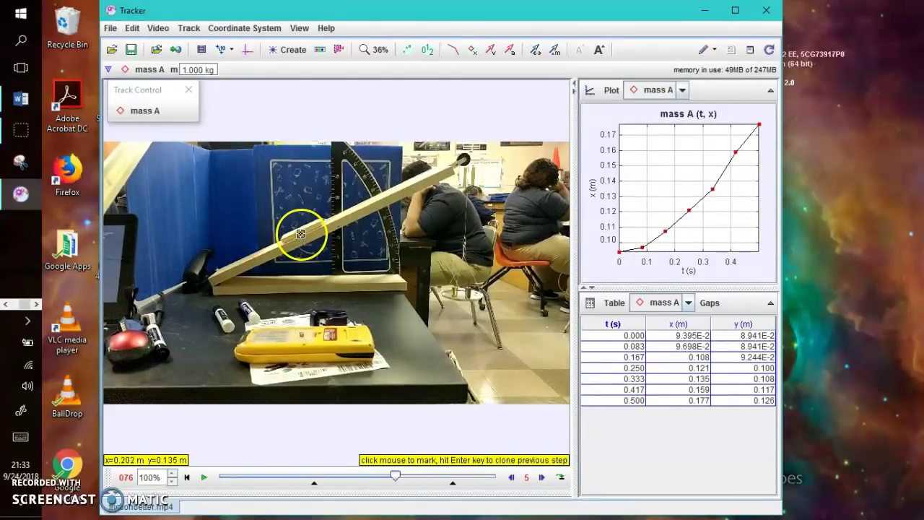
{"action": "left_click", "coordinate": [301, 236]}
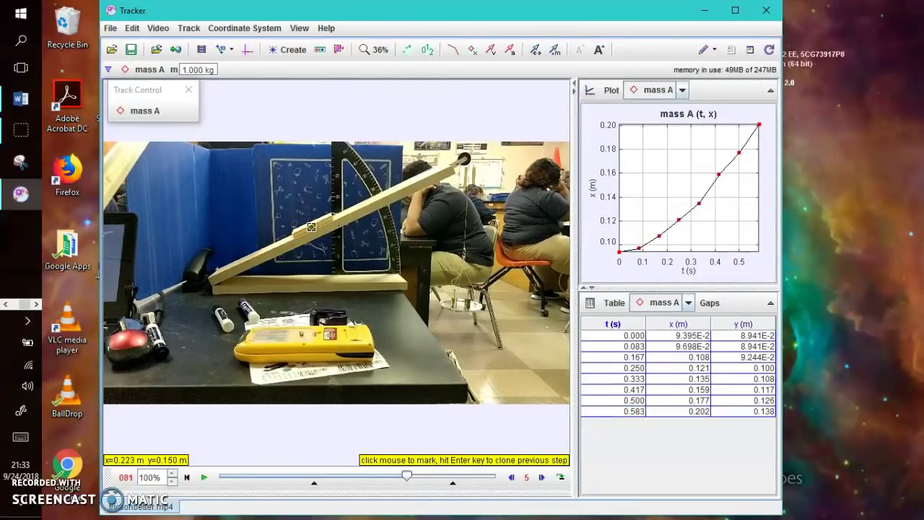
{"action": "left_click", "coordinate": [311, 227]}
{"action": "left_click", "coordinate": [324, 226]}
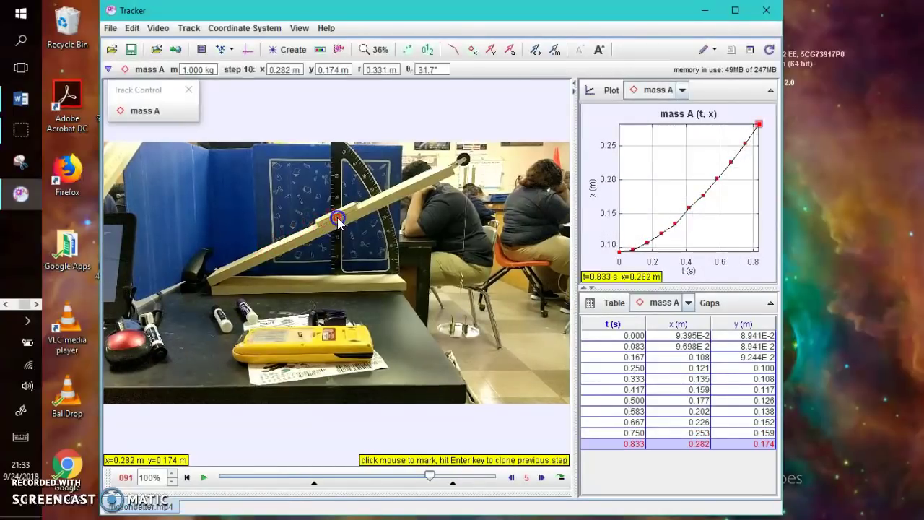
{"action": "left_click", "coordinate": [348, 209]}
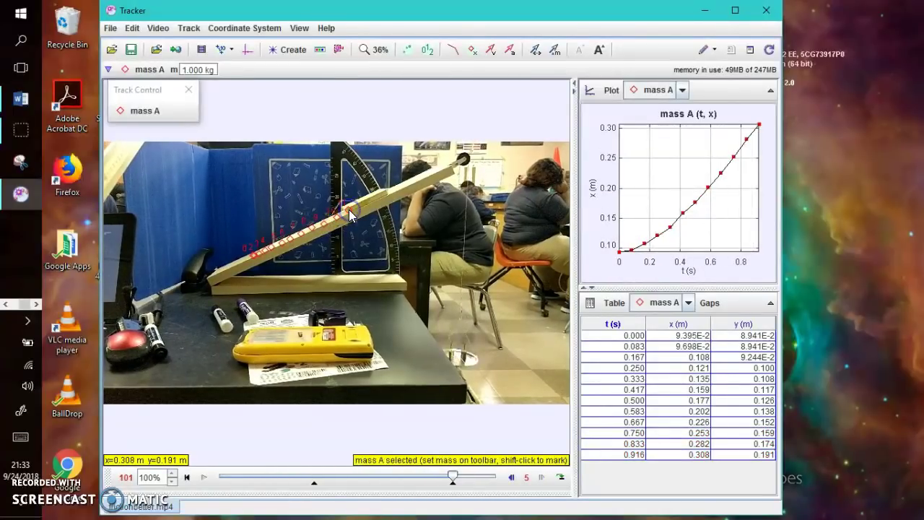
{"action": "left_click", "coordinate": [363, 203]}
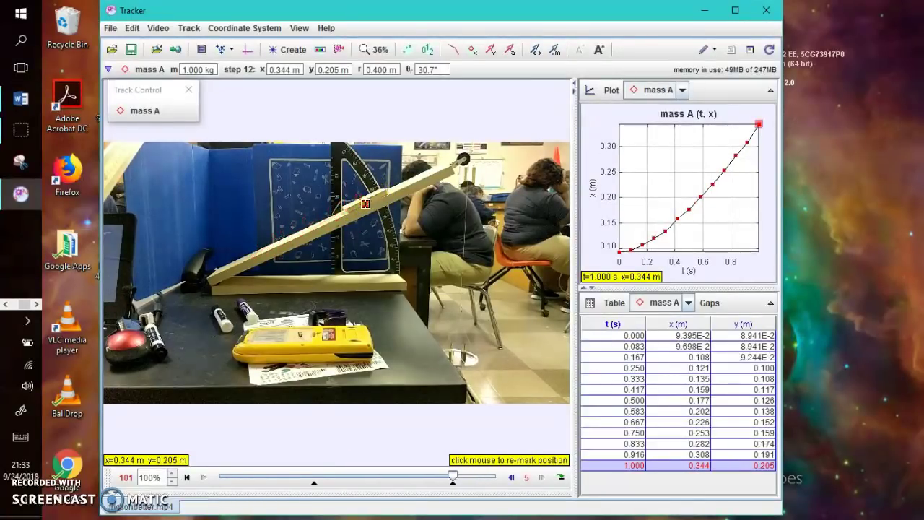
{"action": "left_click", "coordinate": [365, 204]}
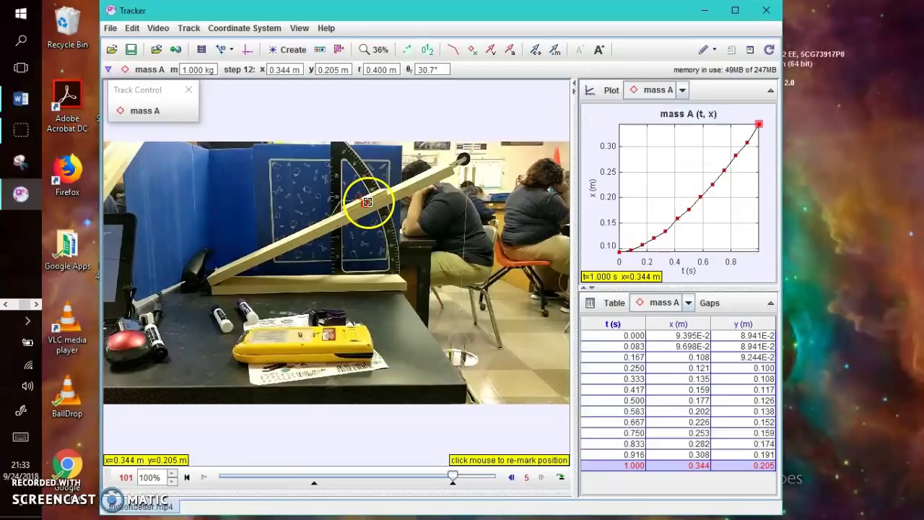
{"action": "left_click", "coordinate": [367, 202]}
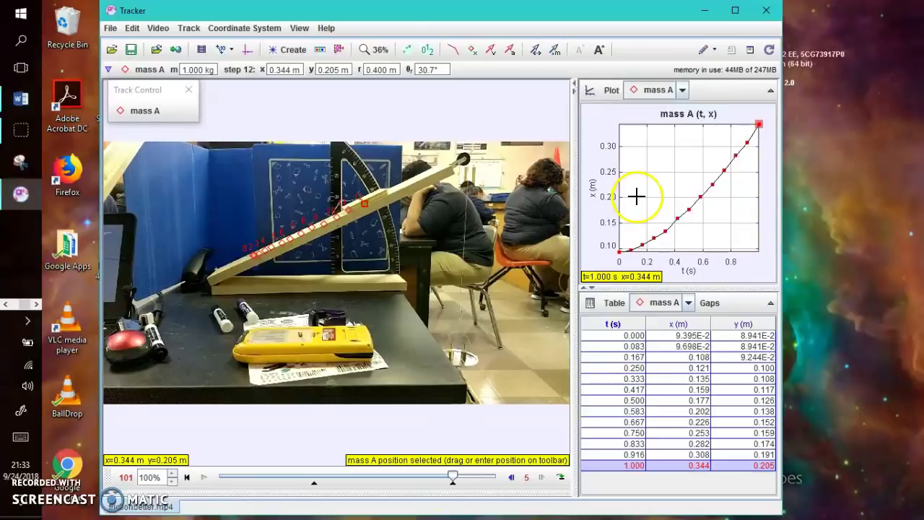
Step: Switch mass A's plot from position r to velocity magnitude v against time
{"action": "left_click", "coordinate": [593, 191]}
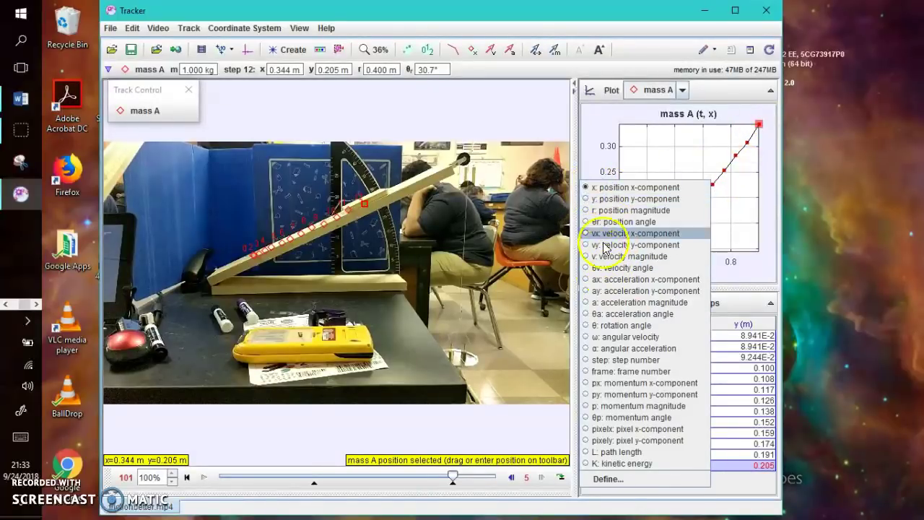
{"action": "left_click", "coordinate": [604, 210]}
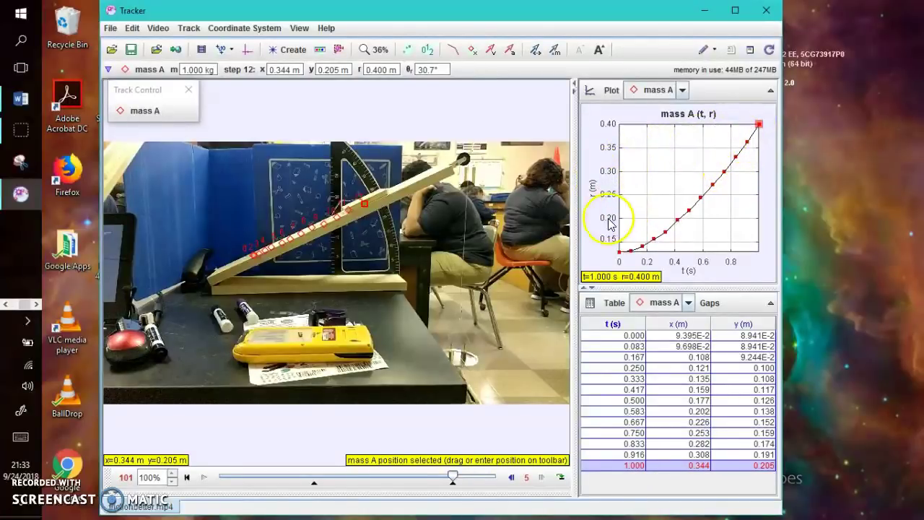
{"action": "left_click", "coordinate": [593, 189]}
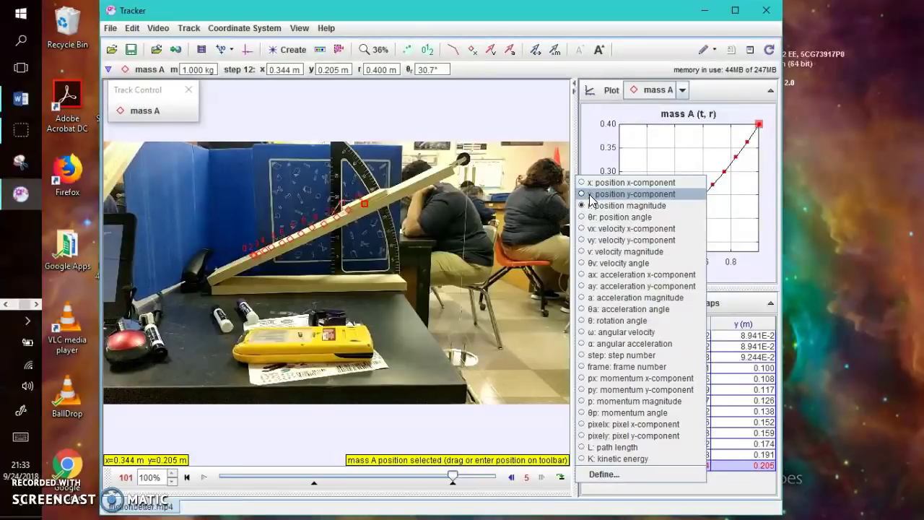
{"action": "left_click", "coordinate": [610, 252]}
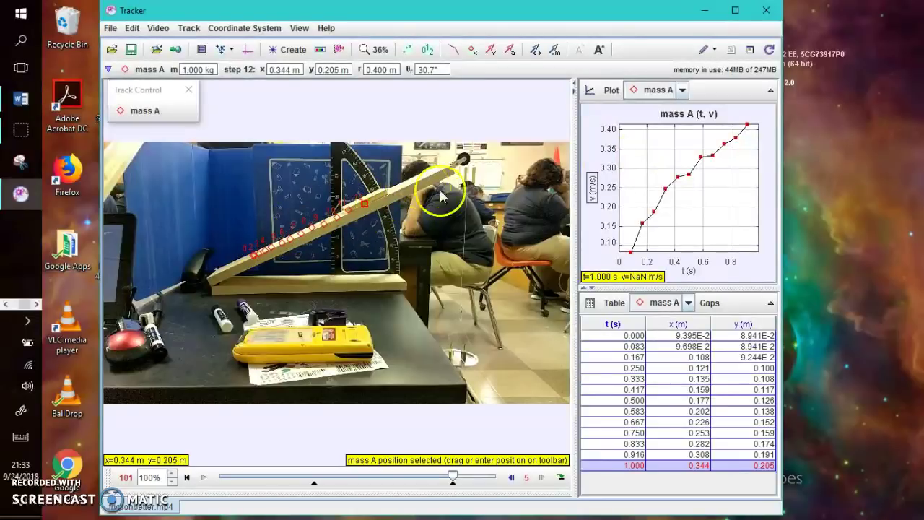
{"action": "right_click", "coordinate": [651, 149]}
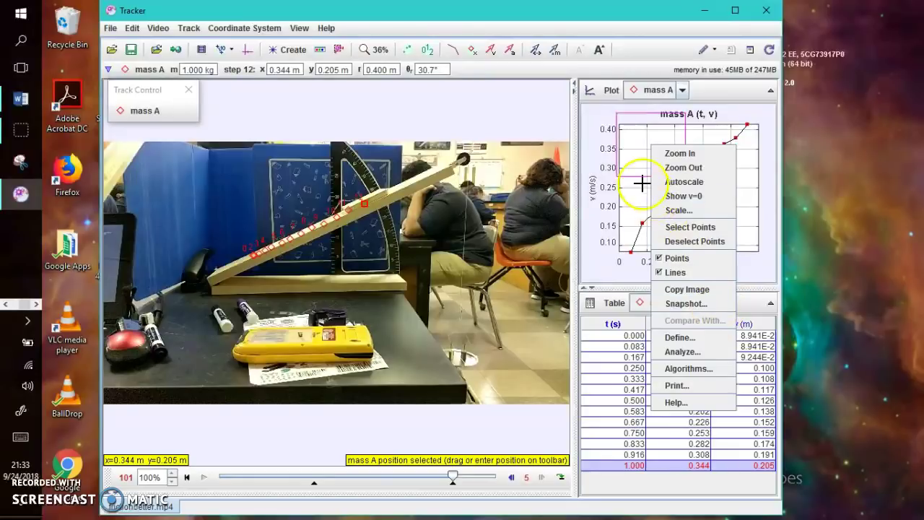
{"action": "left_click", "coordinate": [639, 155]}
{"action": "right_click", "coordinate": [640, 156]}
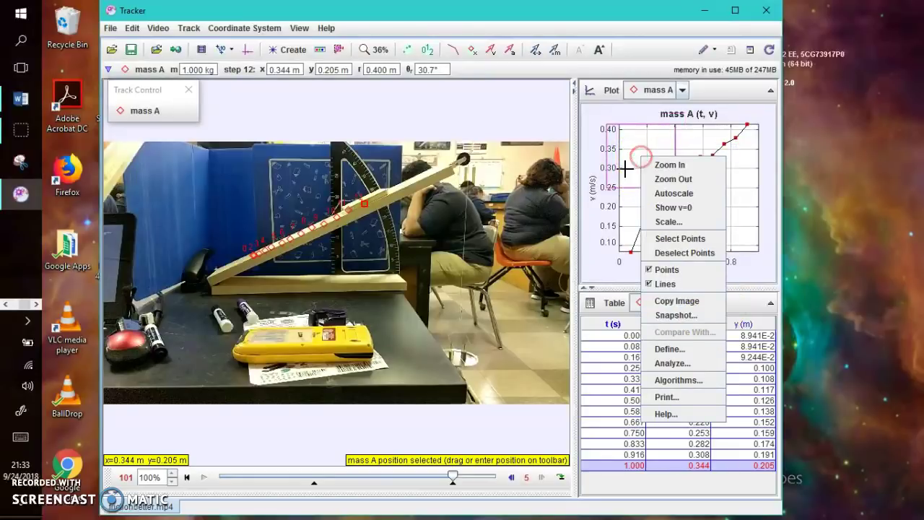
{"action": "left_click", "coordinate": [592, 189]}
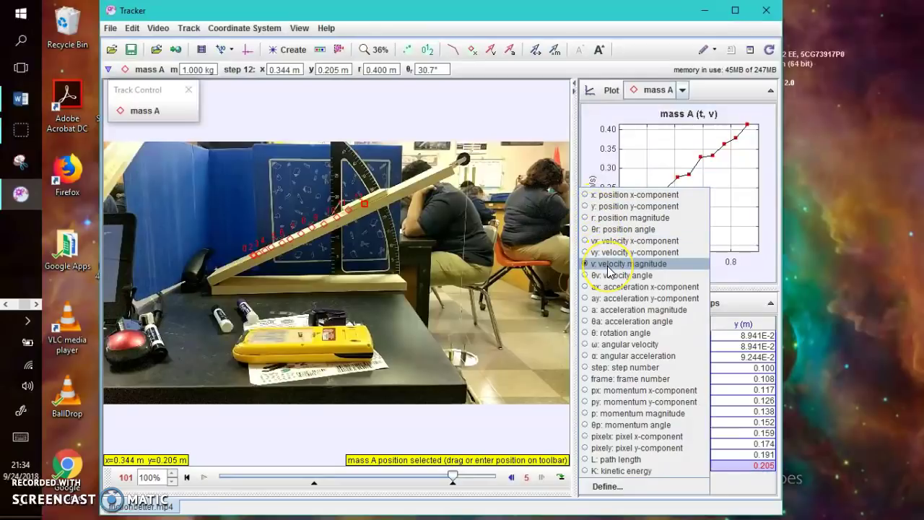
{"action": "left_click", "coordinate": [608, 264]}
{"action": "right_click", "coordinate": [646, 181]}
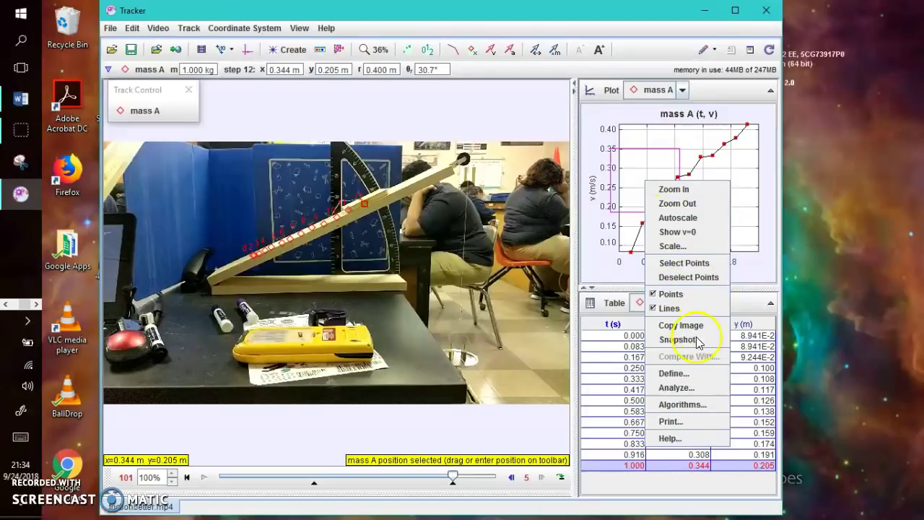
Step: Analyze the velocity data in Data Tool and add a line fit (A = 3.589E-1, B = 9.892E-2)
{"action": "left_click", "coordinate": [694, 392]}
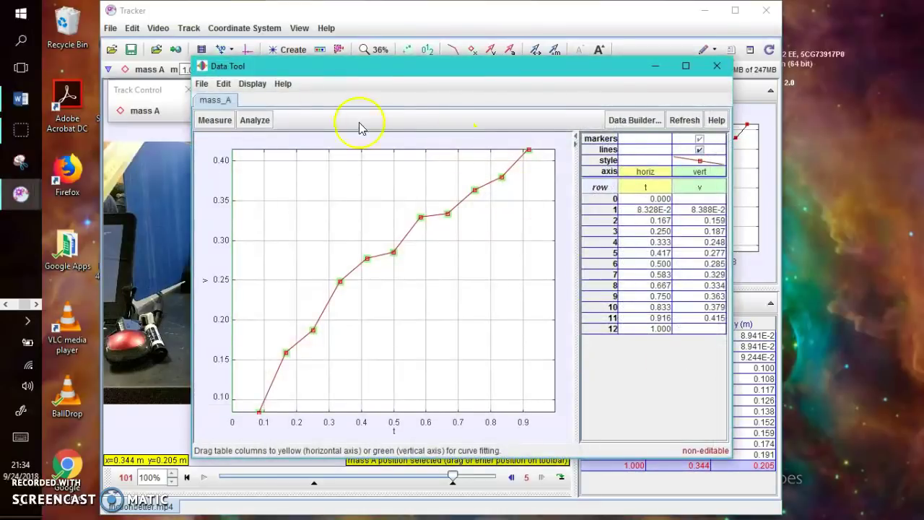
{"action": "left_click", "coordinate": [254, 120]}
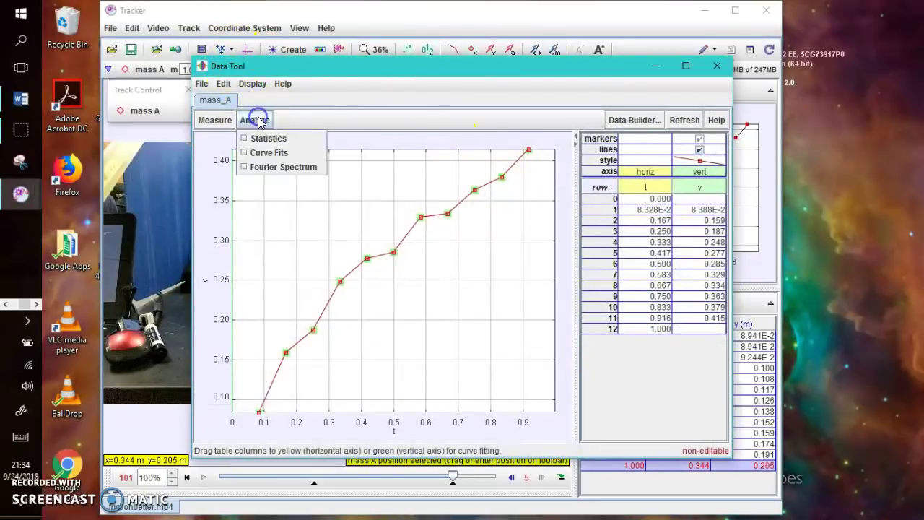
{"action": "left_click", "coordinate": [260, 149]}
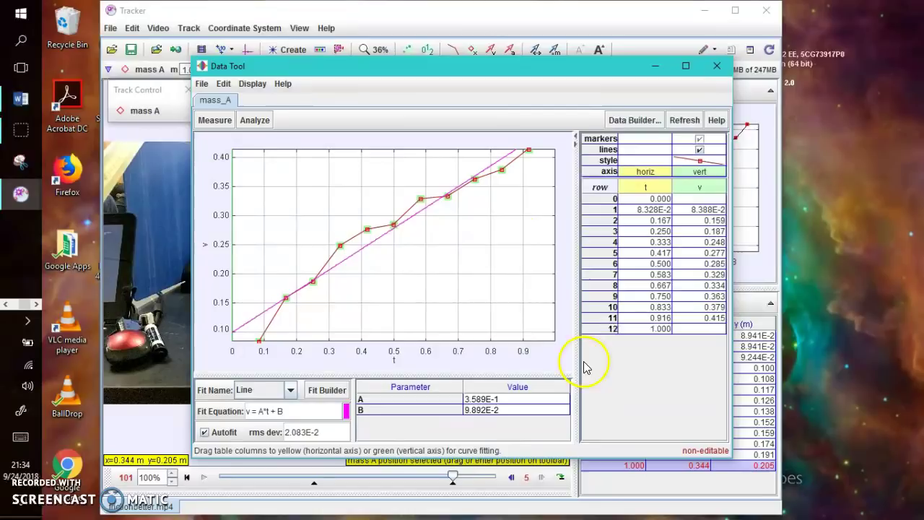
Step: Snip the graph and fit results, then go to the Word report under the Sliding Block heading
{"action": "left_click", "coordinate": [21, 162]}
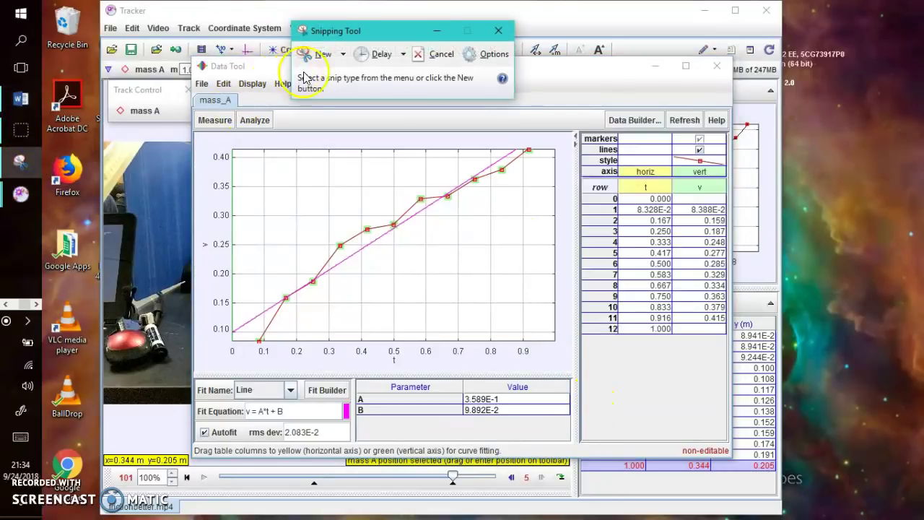
{"action": "left_click", "coordinate": [310, 60]}
{"action": "left_click_drag", "start_coordinate": [195, 134], "coordinate": [578, 442]}
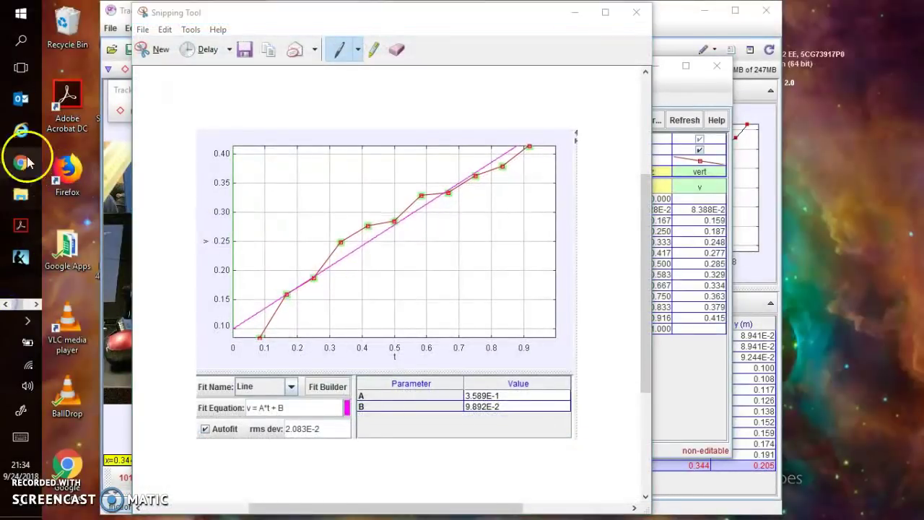
{"action": "left_click", "coordinate": [34, 306]}
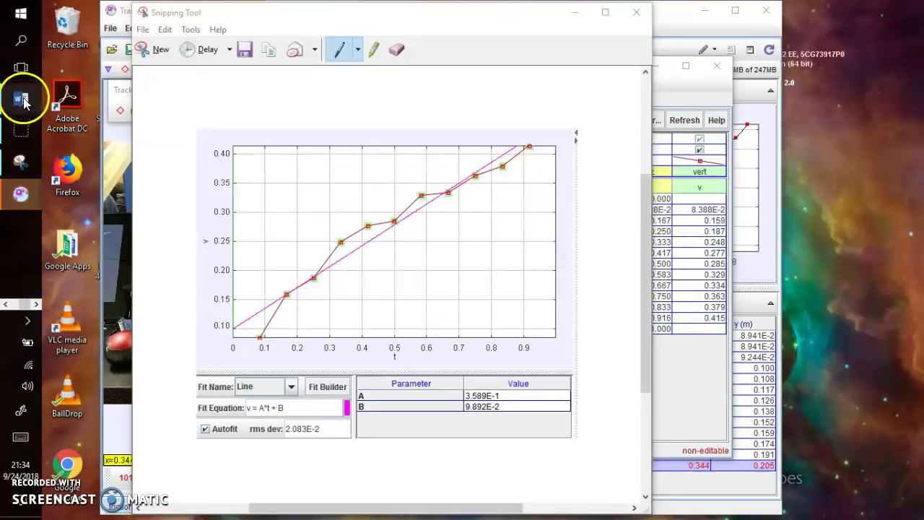
{"action": "left_click", "coordinate": [23, 96]}
{"action": "left_click", "coordinate": [452, 271]}
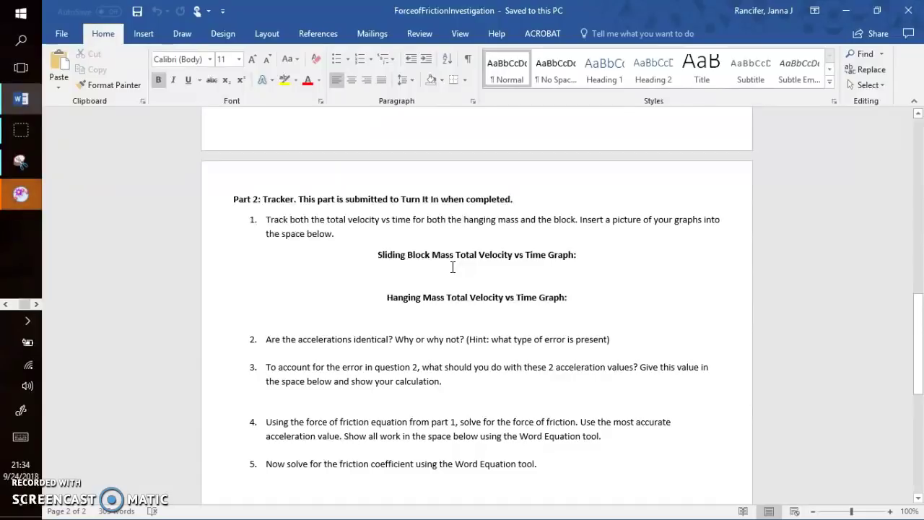
Step: Paste the velocity-fit snip under the Sliding Block heading and add a blank line below it
{"action": "left_click", "coordinate": [453, 267]}
{"action": "key", "text": "ctrl+v"}
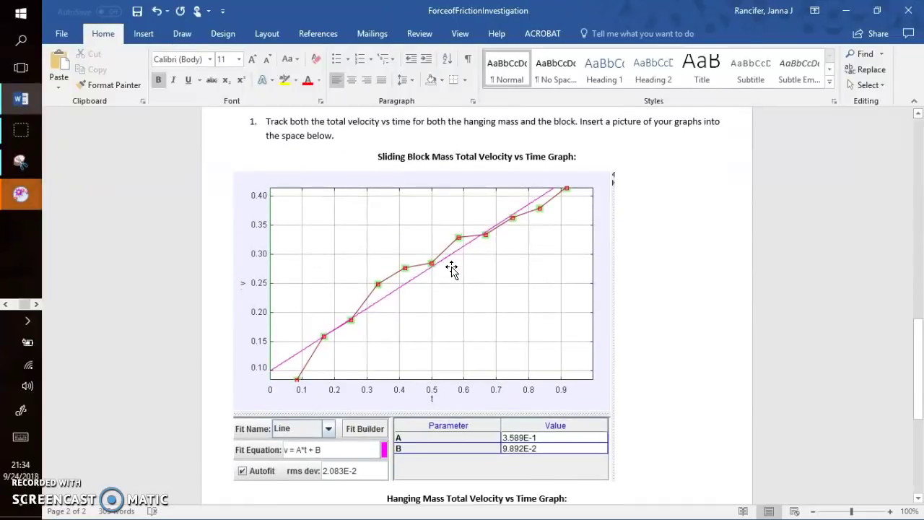
{"action": "left_click", "coordinate": [451, 268]}
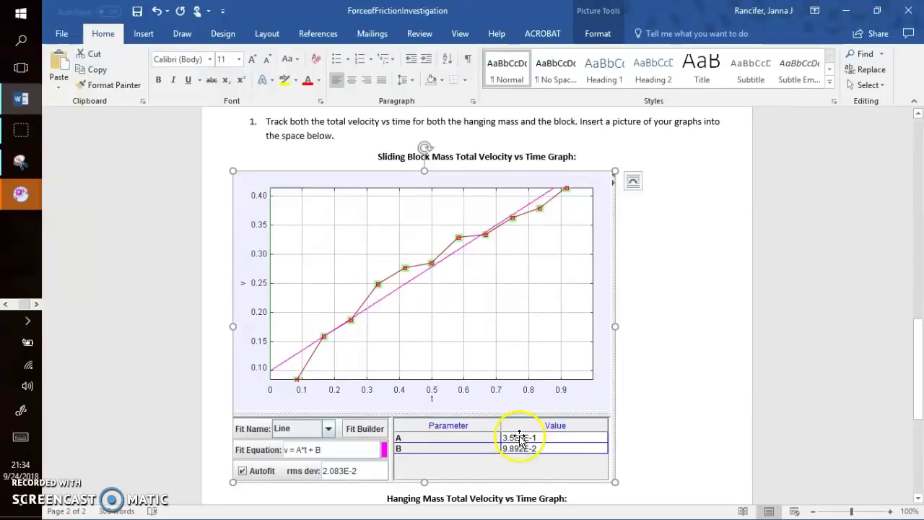
{"action": "scroll", "coordinate": [451, 410], "scroll_direction": "down", "scroll_amount": 1}
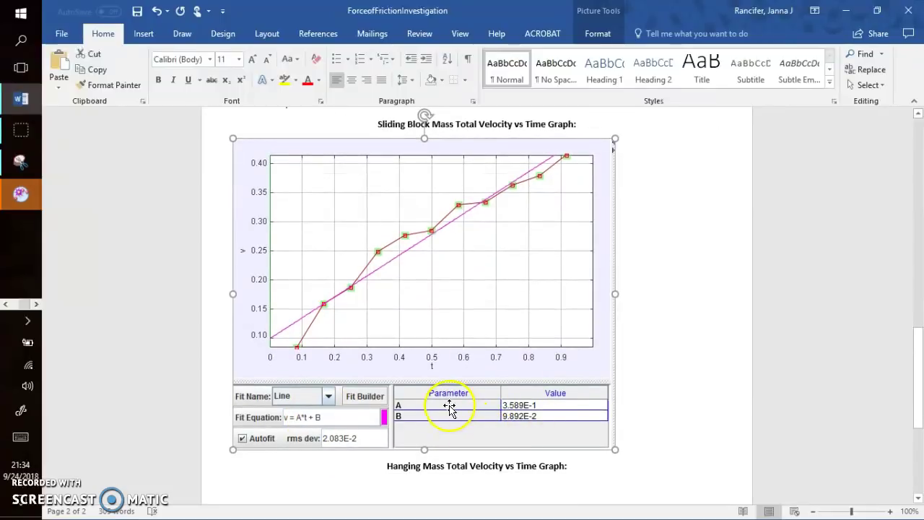
{"action": "left_click", "coordinate": [388, 468]}
{"action": "key", "text": "Return"}
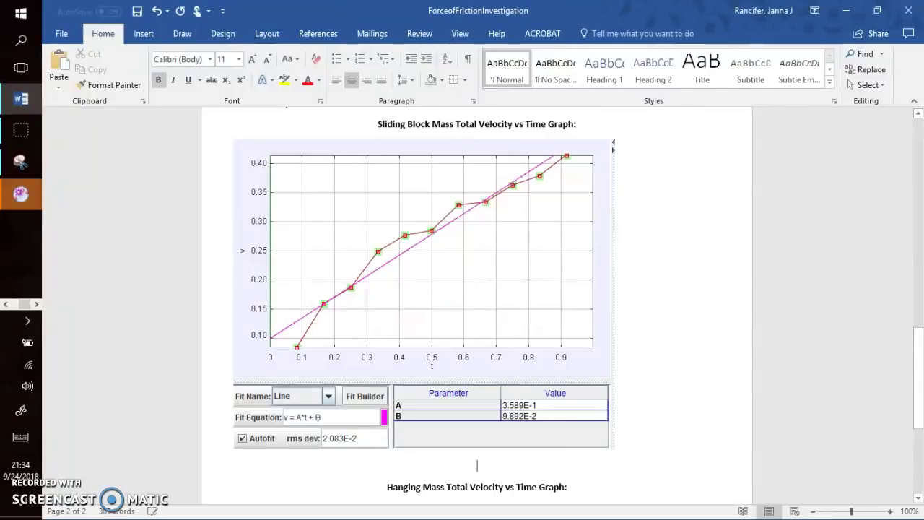
Step: Turn off bold and add the lines V = 0.3589*t + 0.09892 and Y = mx +b
{"action": "left_click", "coordinate": [158, 80]}
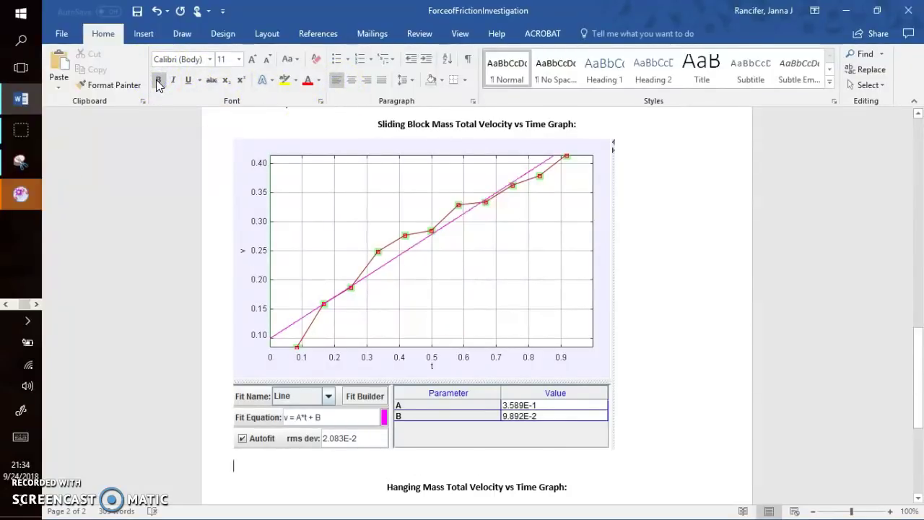
{"action": "key", "text": "ctrl+b"}
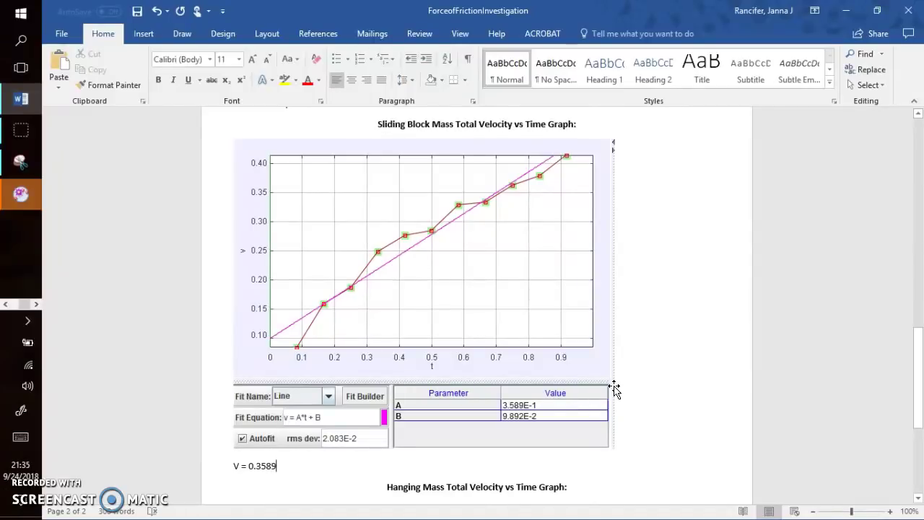
{"action": "left_click", "coordinate": [295, 459]}
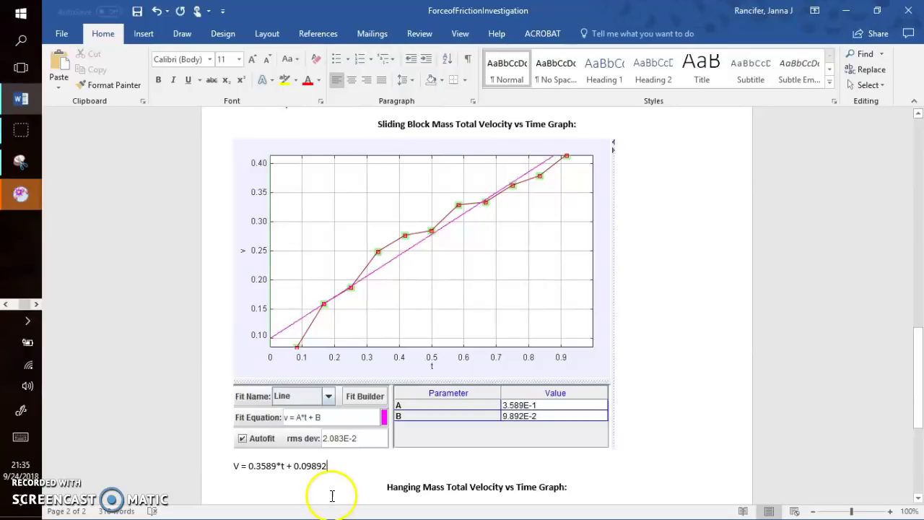
{"action": "scroll", "coordinate": [332, 483], "scroll_direction": "down", "scroll_amount": 1}
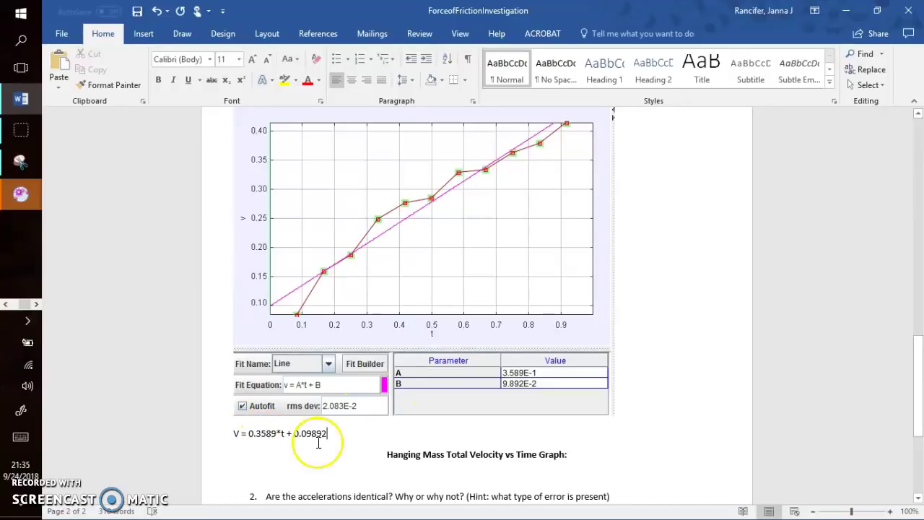
{"action": "key", "text": "Return"}
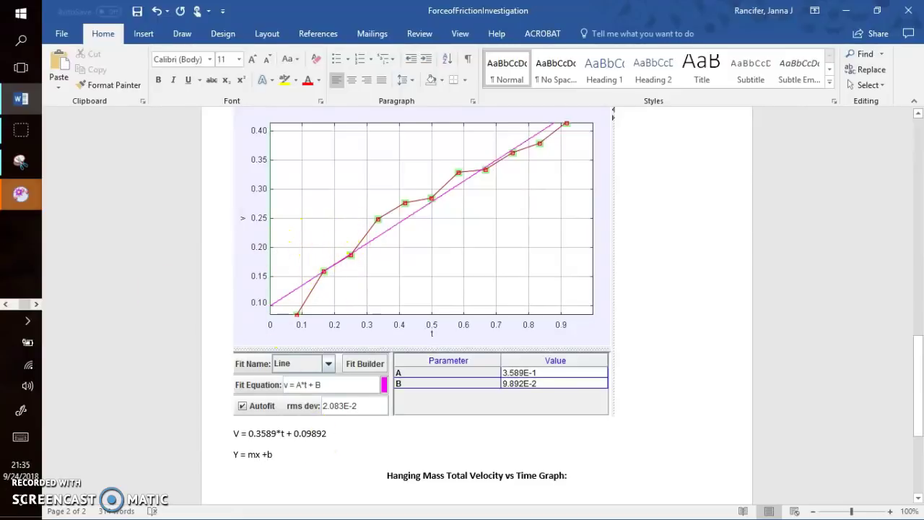
Step: Open and close the web browser, returning to Tracker
{"action": "left_click", "coordinate": [6, 304]}
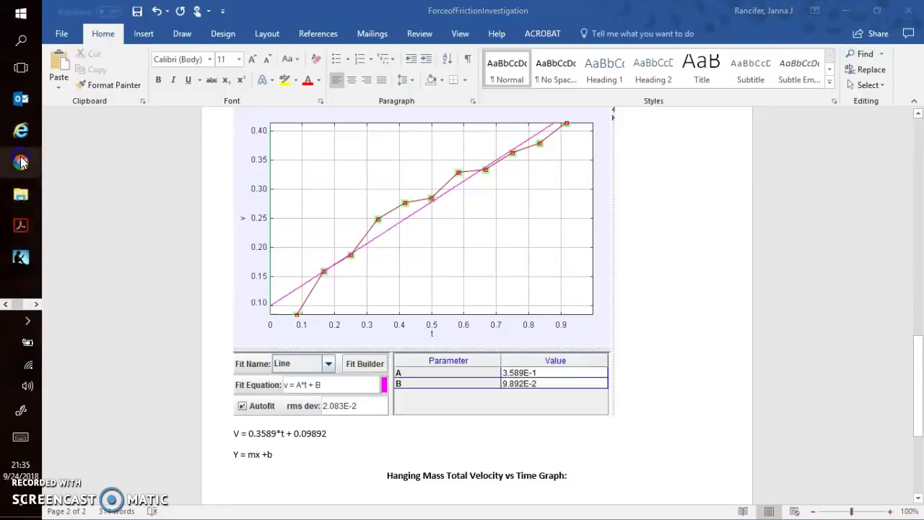
{"action": "left_click", "coordinate": [20, 162]}
{"action": "left_click", "coordinate": [907, 9]}
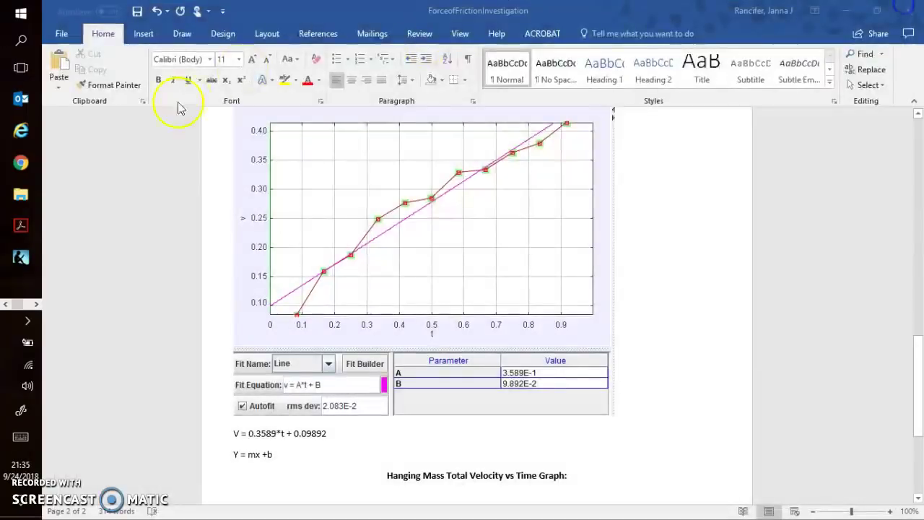
{"action": "left_click", "coordinate": [37, 303]}
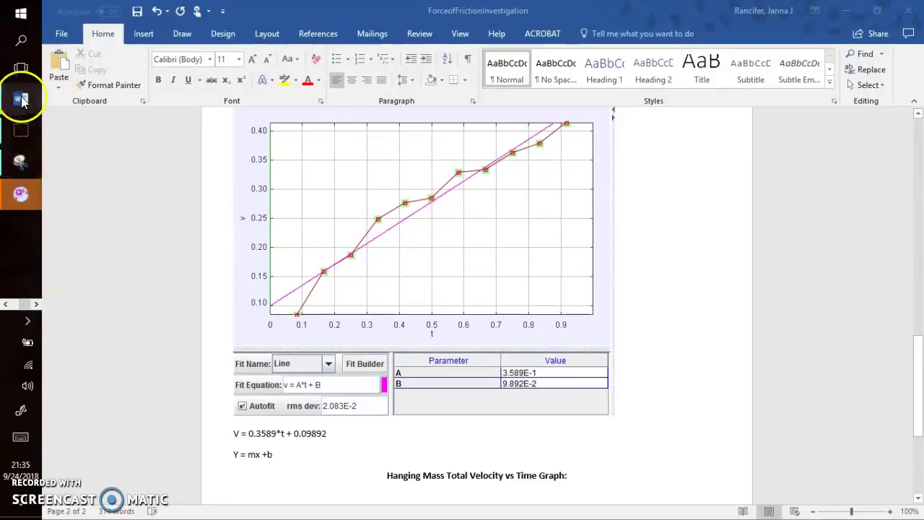
{"action": "mouse_move", "coordinate": [22, 193]}
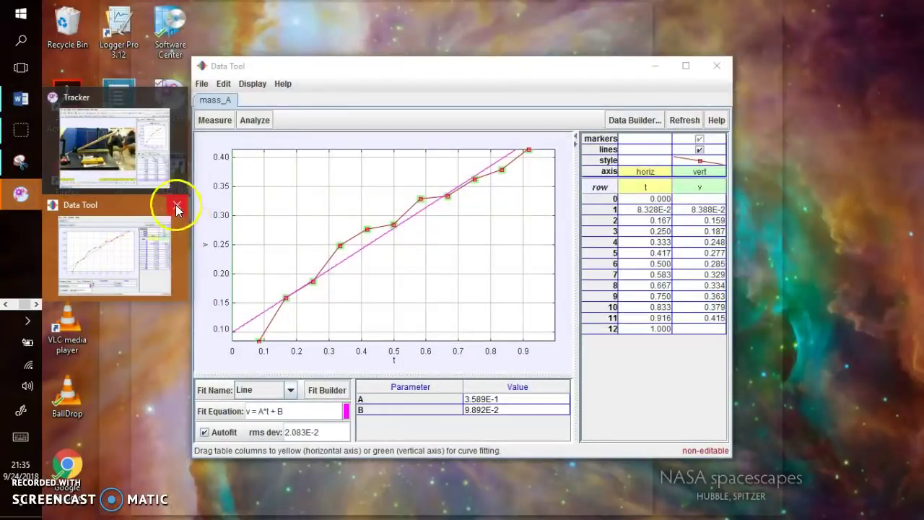
Step: Close the curve-fit window and rewind the ramp video from frame 101 to start frame 041
{"action": "left_click", "coordinate": [176, 205]}
{"action": "left_click", "coordinate": [147, 202]}
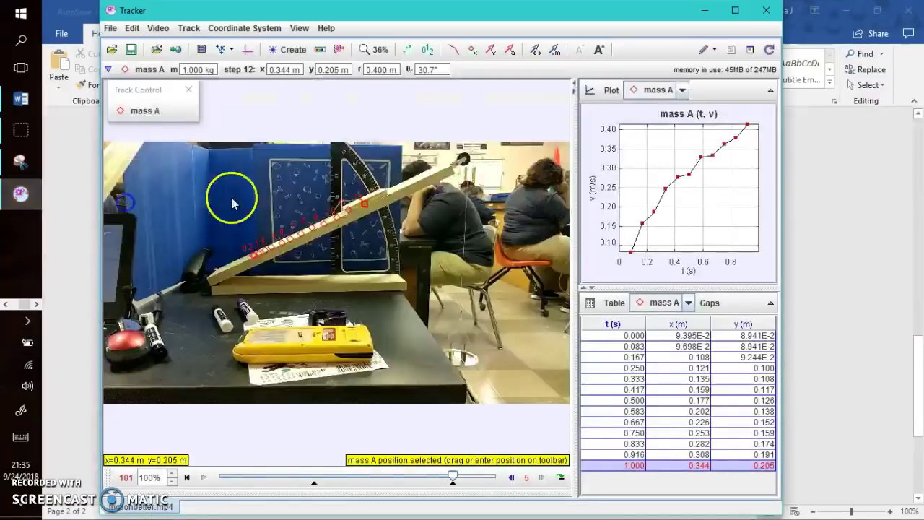
{"action": "left_click", "coordinate": [180, 111]}
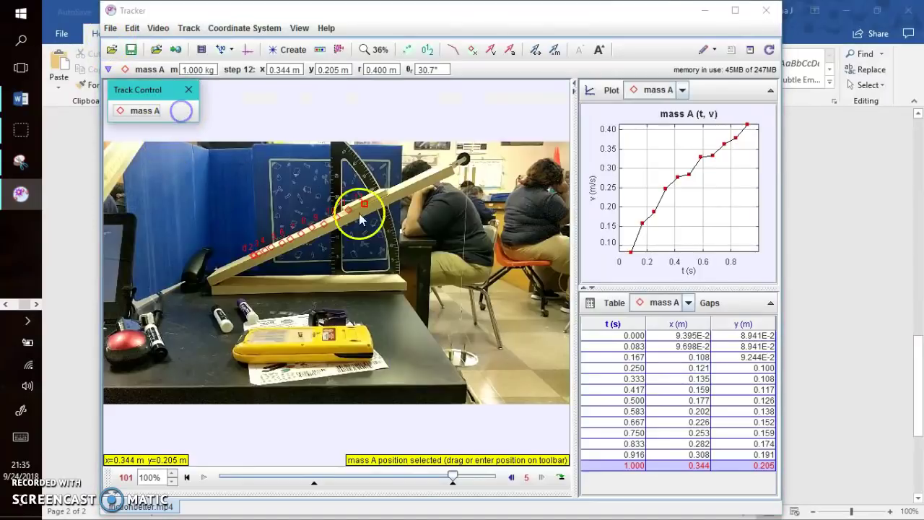
{"action": "left_click_drag", "start_coordinate": [455, 478], "coordinate": [435, 478]}
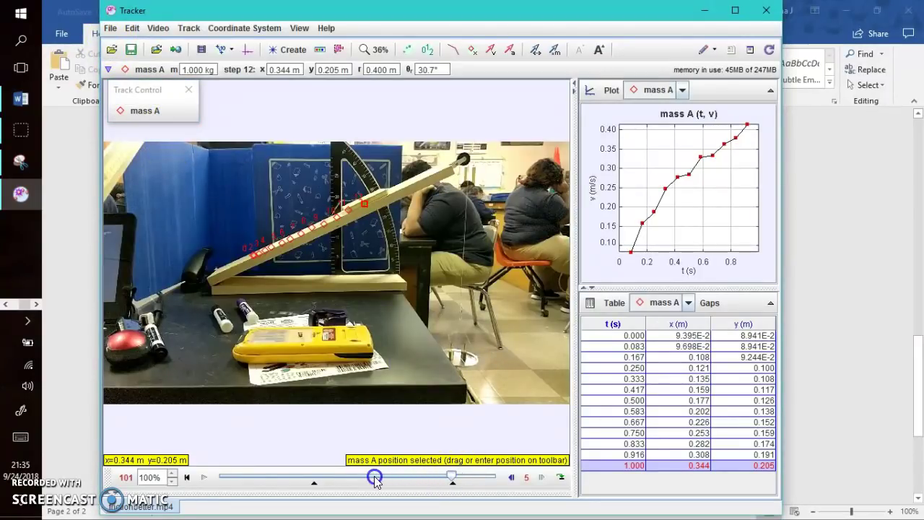
{"action": "left_click_drag", "start_coordinate": [374, 476], "coordinate": [312, 466]}
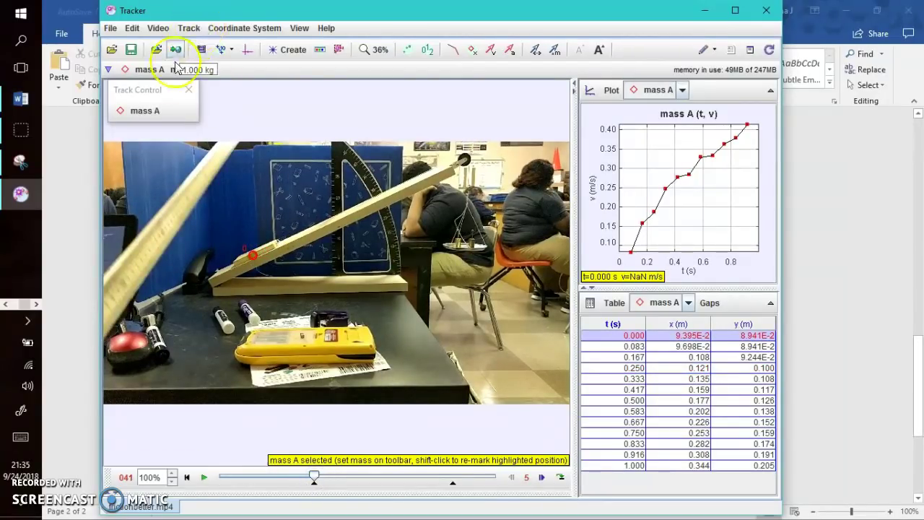
{"action": "left_click", "coordinate": [293, 51]}
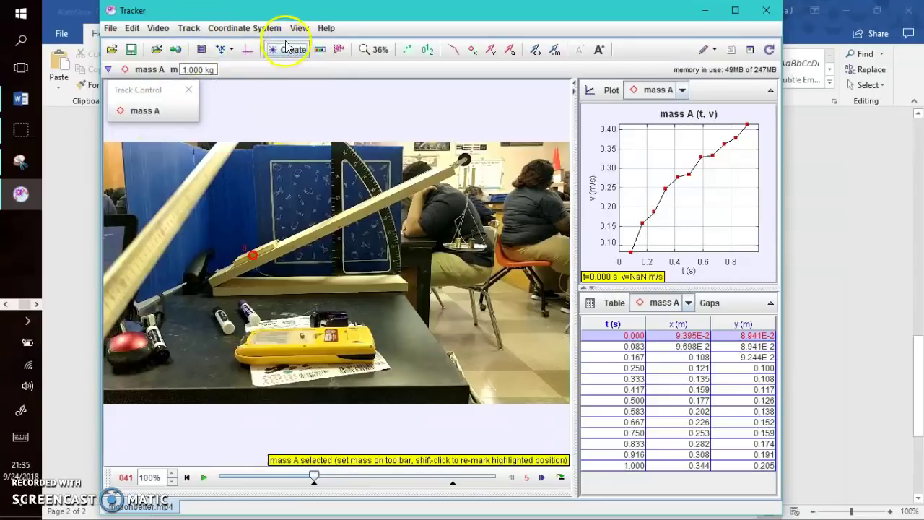
Step: Create point mass B and mark the hanging mass from t = 0 through 0.500 s
{"action": "left_click", "coordinate": [296, 66]}
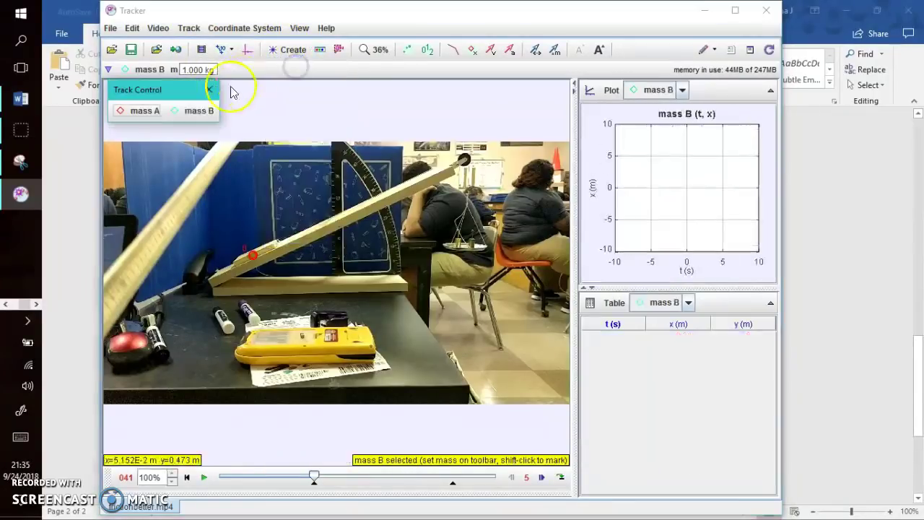
{"action": "left_click", "coordinate": [463, 243]}
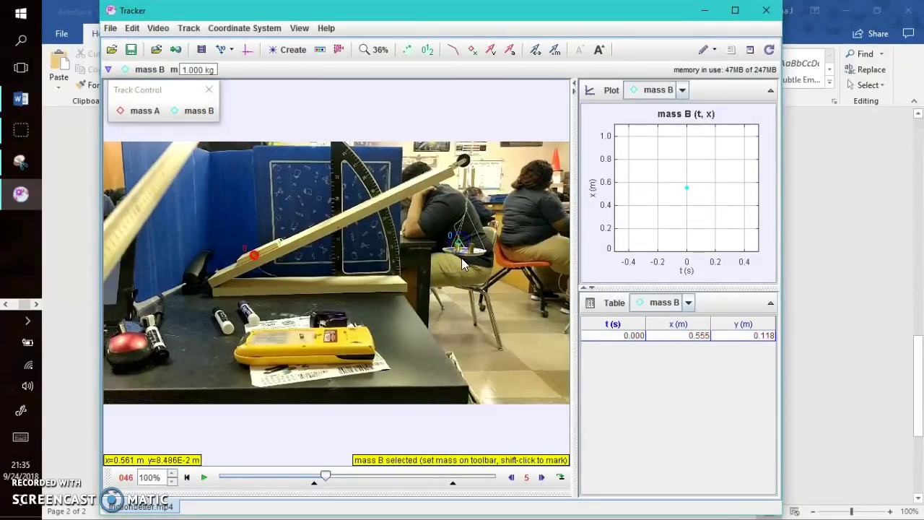
{"action": "left_click", "coordinate": [459, 252]}
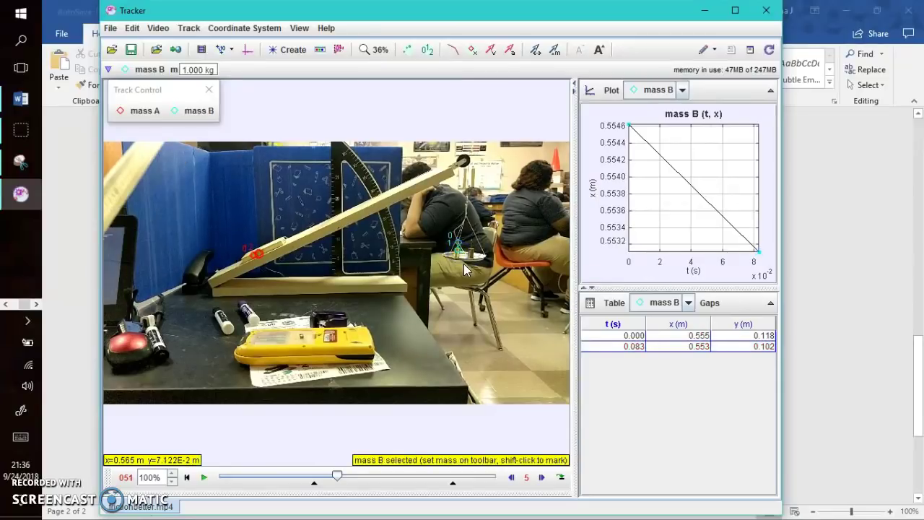
{"action": "left_click", "coordinate": [457, 257]}
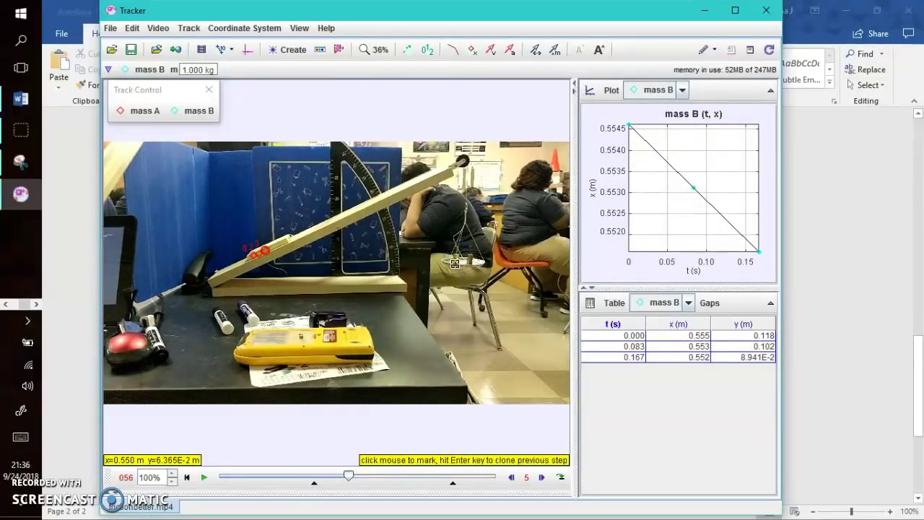
{"action": "left_click", "coordinate": [455, 259]}
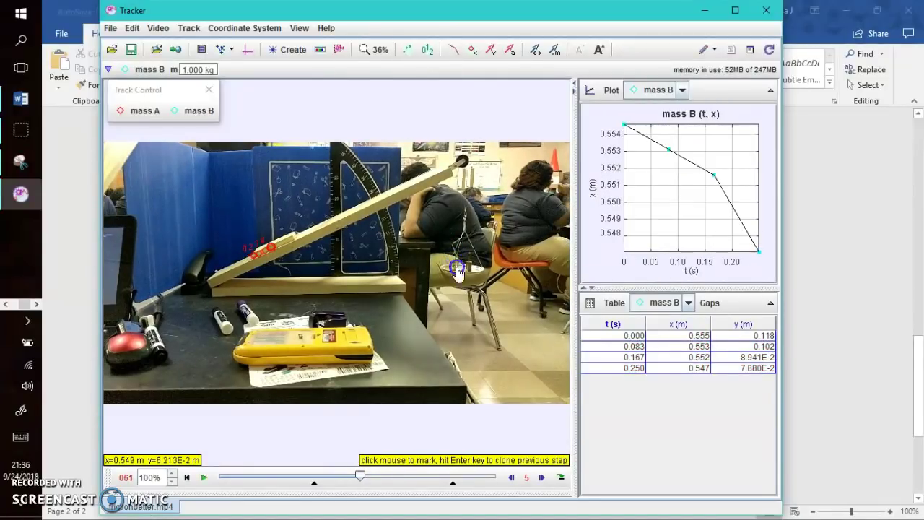
{"action": "left_click", "coordinate": [461, 278]}
{"action": "left_click", "coordinate": [456, 276]}
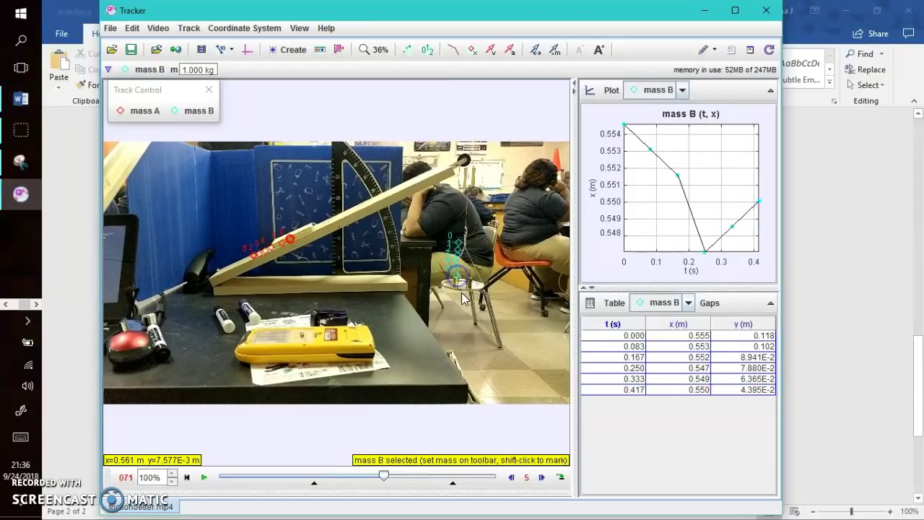
{"action": "left_click", "coordinate": [456, 283]}
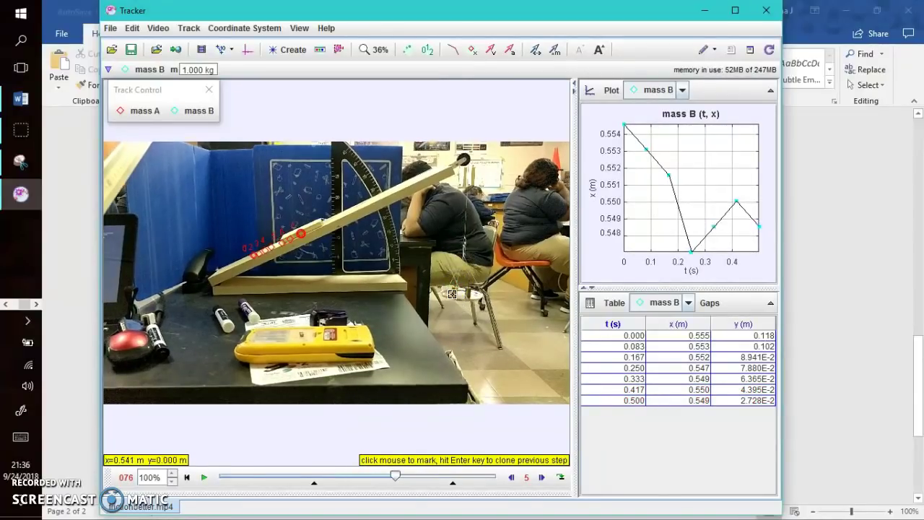
Step: Mark mass B's remaining positions at 0.583, 0.667, 0.750, 0.833 and 0.916 s
{"action": "left_click", "coordinate": [455, 291]}
{"action": "left_click", "coordinate": [454, 304]}
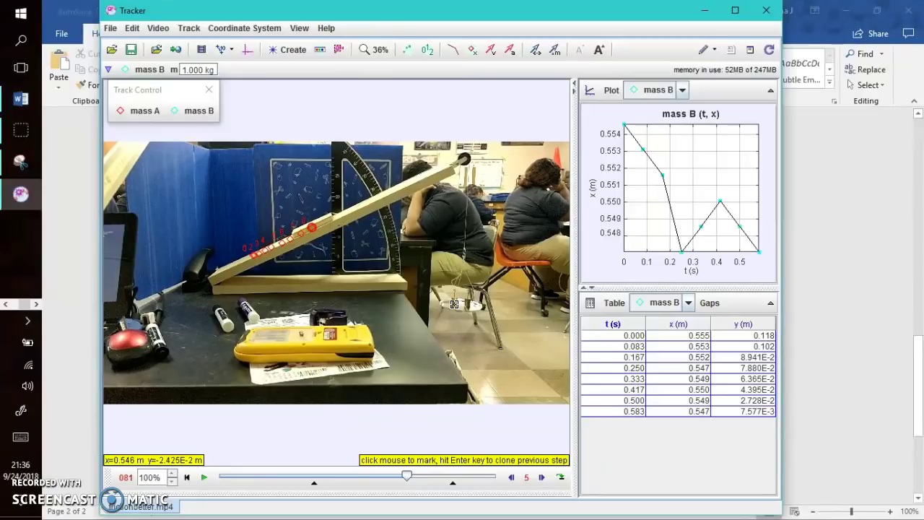
{"action": "key", "text": "shift"}
{"action": "left_click", "coordinate": [455, 315]}
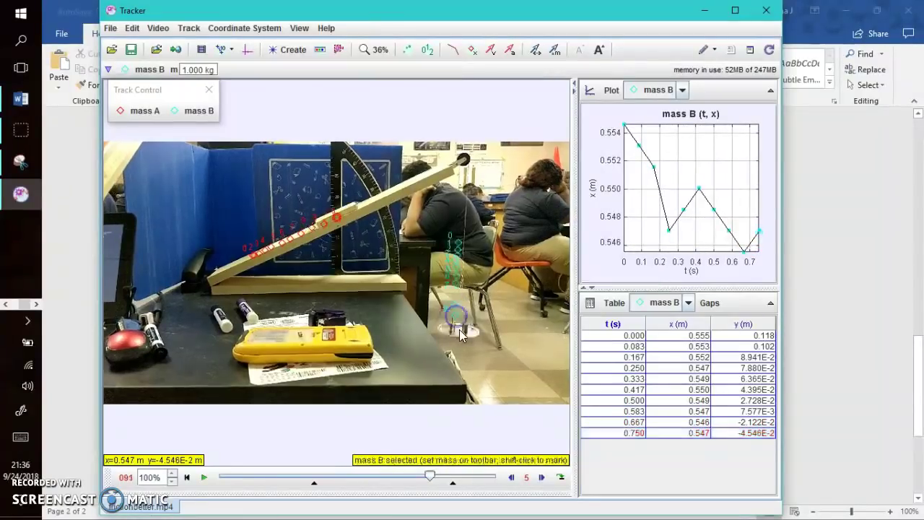
{"action": "left_click", "coordinate": [450, 327], "text": "shift"}
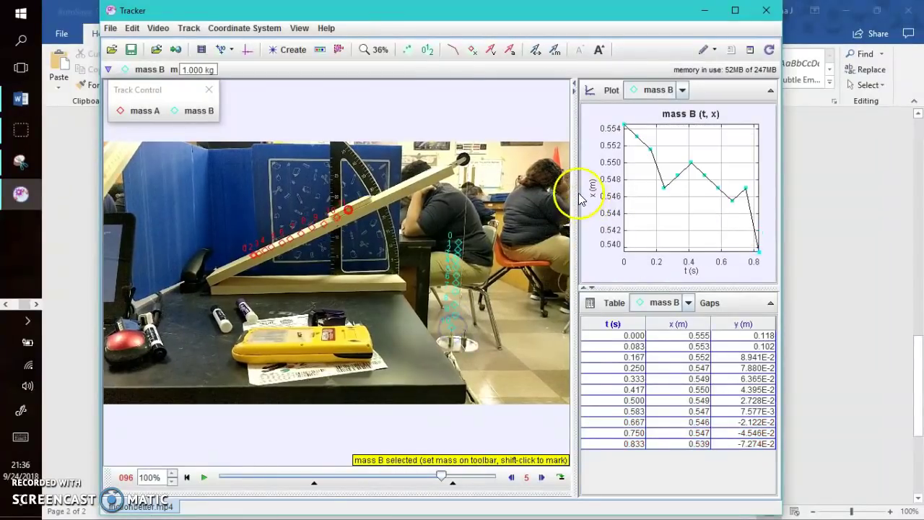
{"action": "key", "text": "shift"}
{"action": "left_click", "coordinate": [450, 341], "text": "shift"}
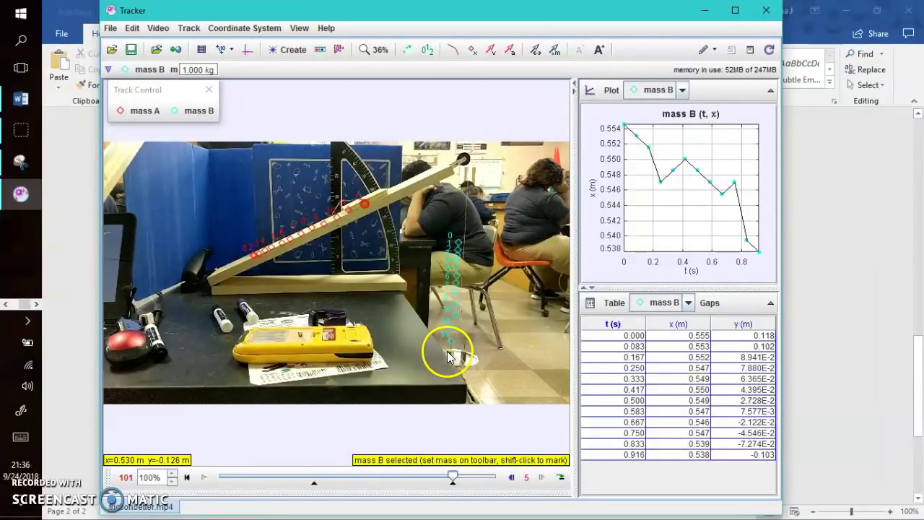
{"action": "left_click", "coordinate": [593, 194]}
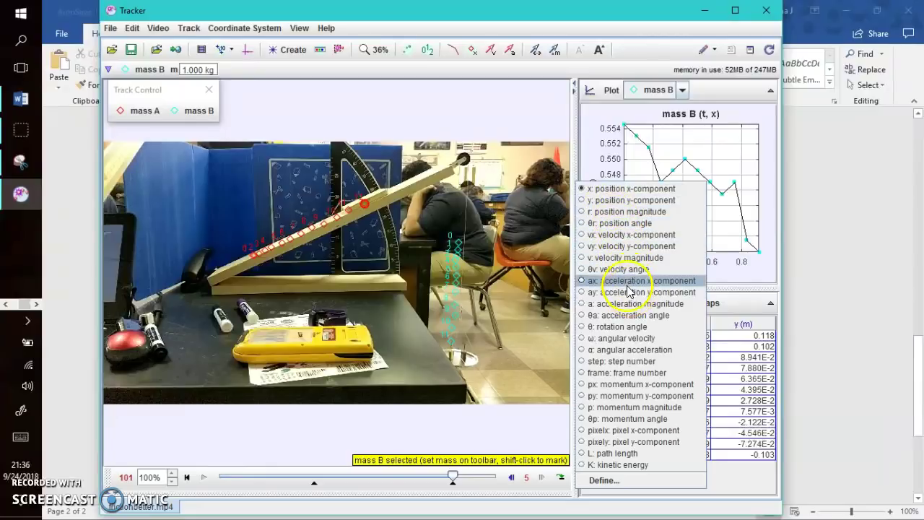
Step: Change mass B's graph vertical axis from x to y, then to vy velocity
{"action": "left_click", "coordinate": [609, 200]}
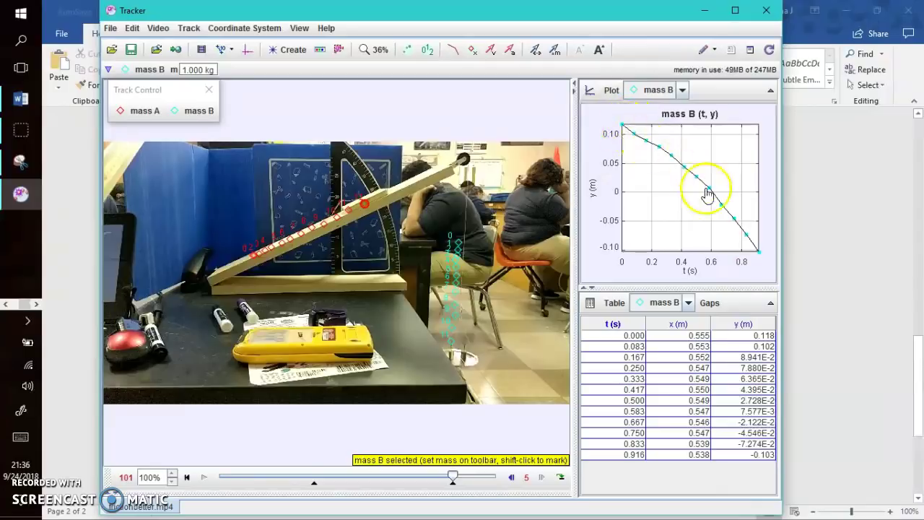
{"action": "mouse_move", "coordinate": [619, 123]}
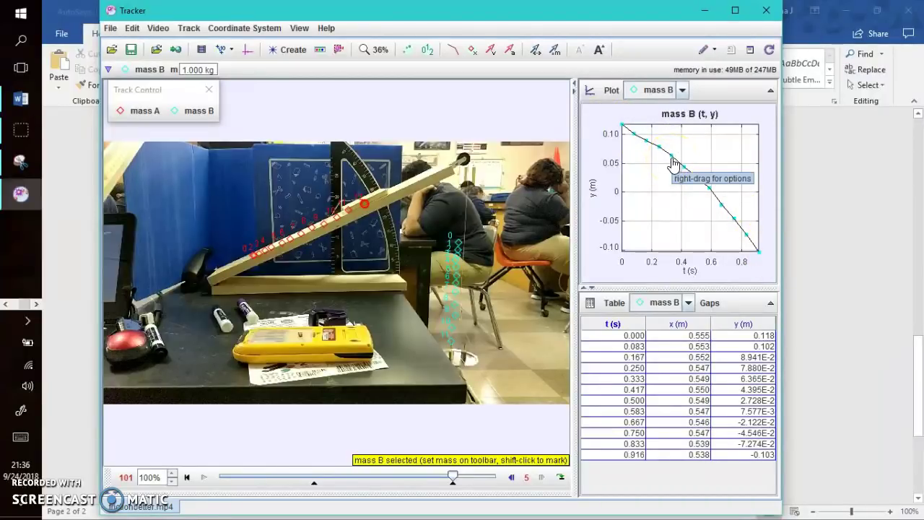
{"action": "left_click", "coordinate": [593, 189]}
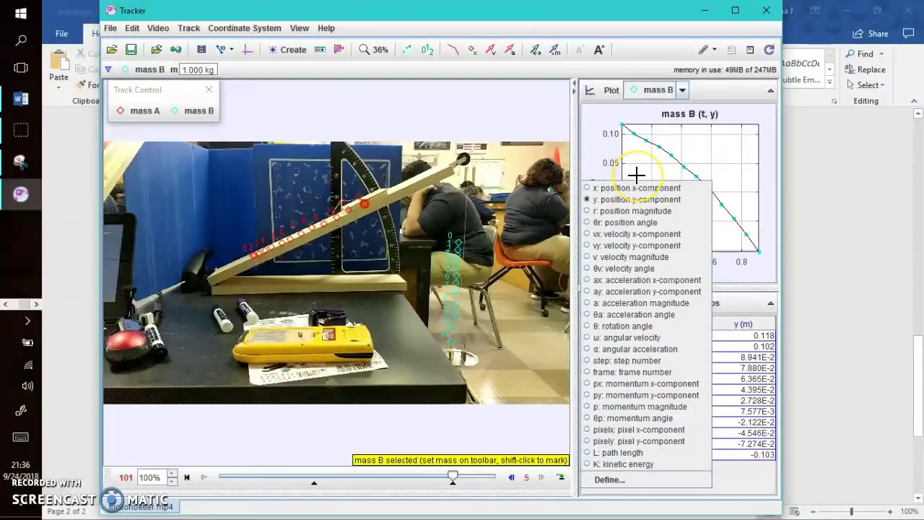
{"action": "left_click", "coordinate": [656, 244]}
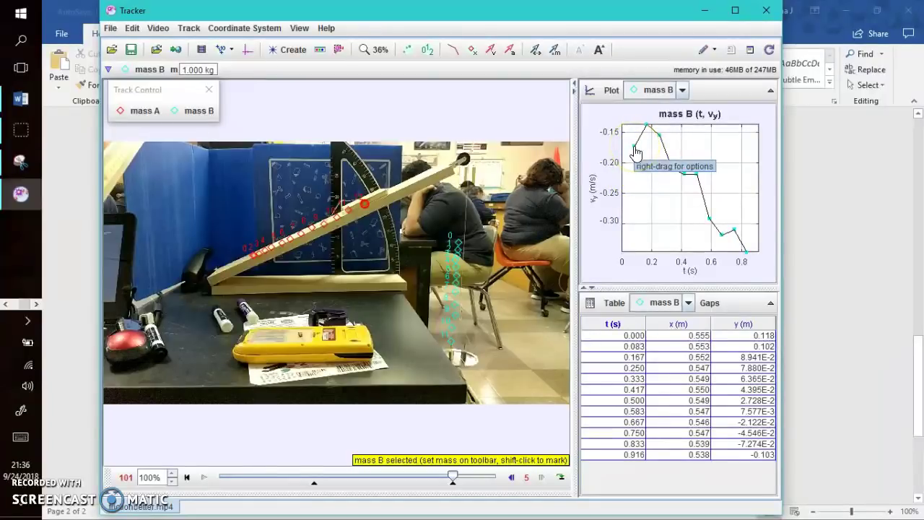
Step: Fit a line to mass B's vy data in Data Tool (A = −2.786E-1, B = −1.097E-1)
{"action": "right_click", "coordinate": [635, 189]}
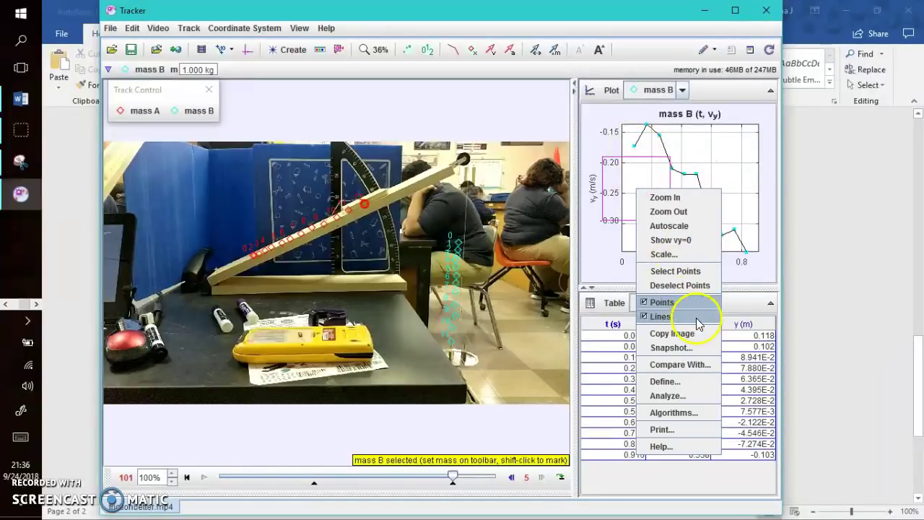
{"action": "left_click", "coordinate": [704, 397]}
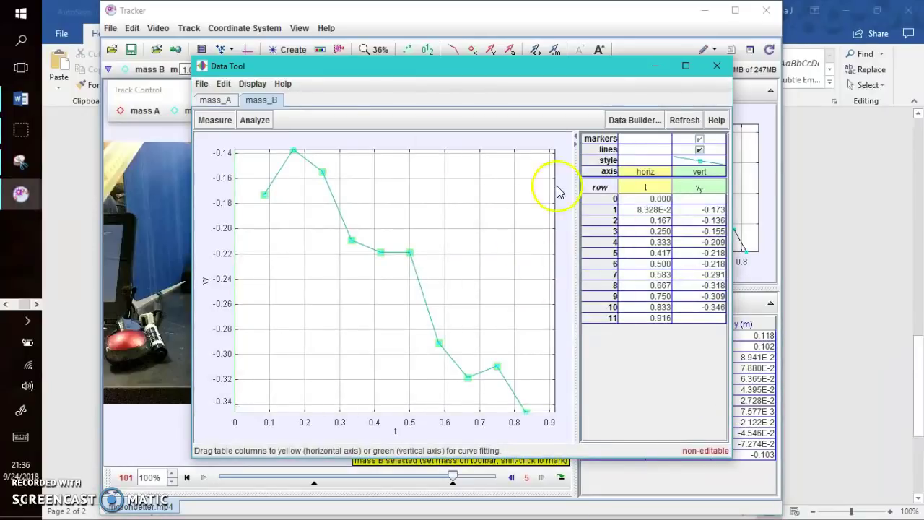
{"action": "left_click", "coordinate": [254, 120]}
{"action": "left_click", "coordinate": [265, 153]}
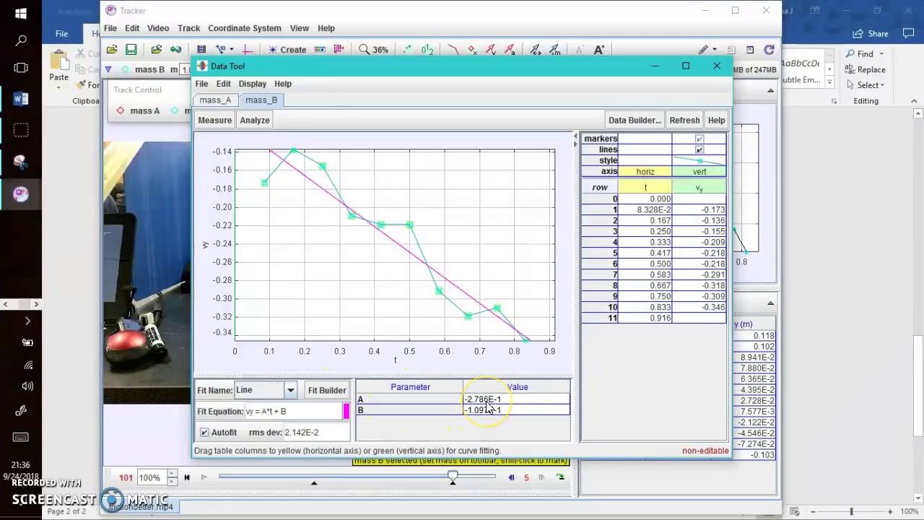
Step: Snip the vy graph and its fit panel with Snipping Tool and return to Word
{"action": "mouse_move", "coordinate": [488, 407]}
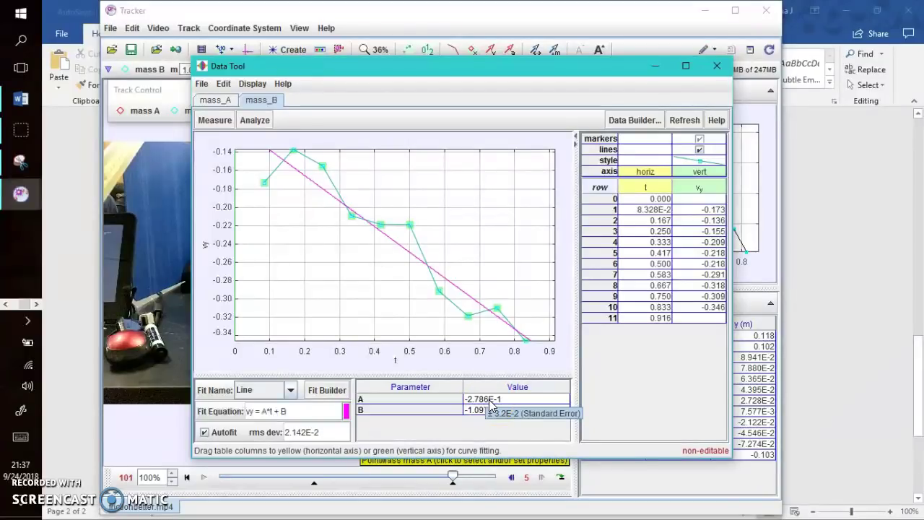
{"action": "left_click", "coordinate": [27, 171]}
{"action": "left_click", "coordinate": [155, 46]}
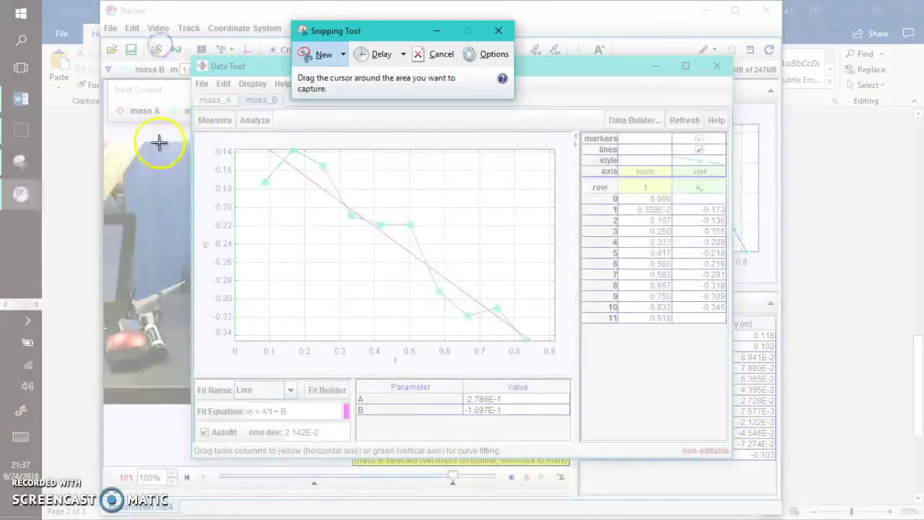
{"action": "left_click_drag", "start_coordinate": [194, 133], "coordinate": [577, 439]}
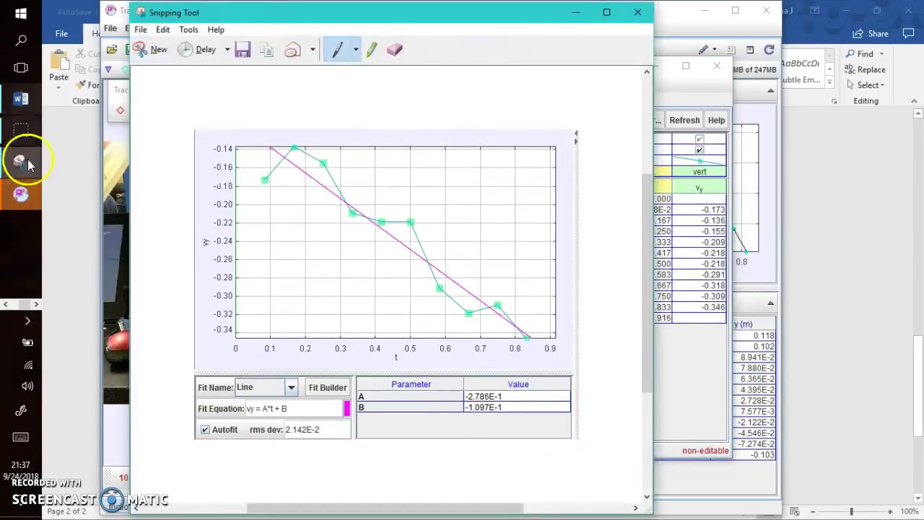
{"action": "left_click", "coordinate": [20, 99]}
Step: Paste the snipped mass B vy line-fit graph on the blank line under Hanging Mass
{"action": "scroll", "coordinate": [372, 372], "scroll_direction": "down", "scroll_amount": 3}
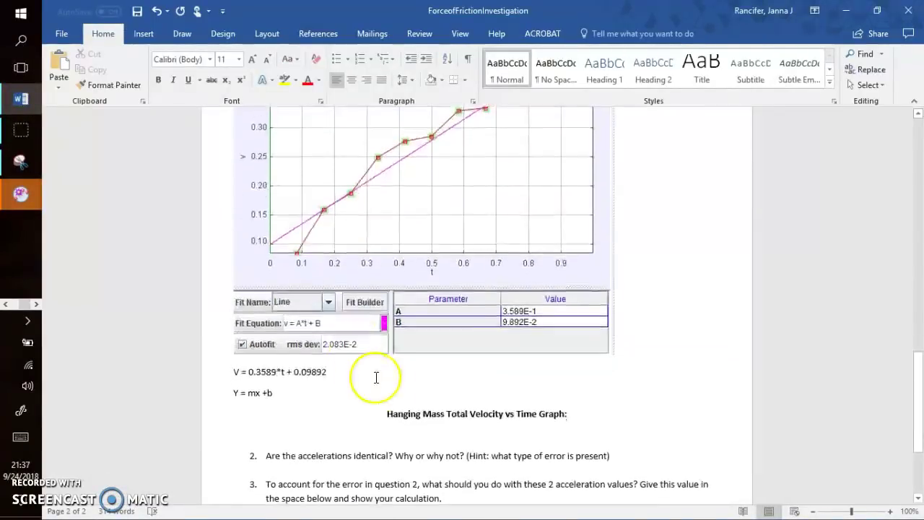
{"action": "left_click", "coordinate": [425, 426]}
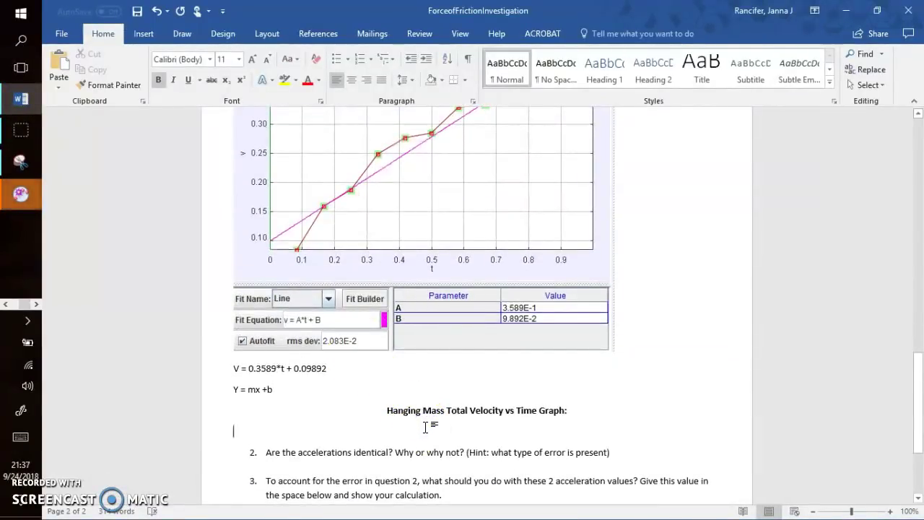
{"action": "key", "text": "ctrl+v"}
{"action": "scroll", "coordinate": [433, 404], "scroll_direction": "down", "scroll_amount": 3}
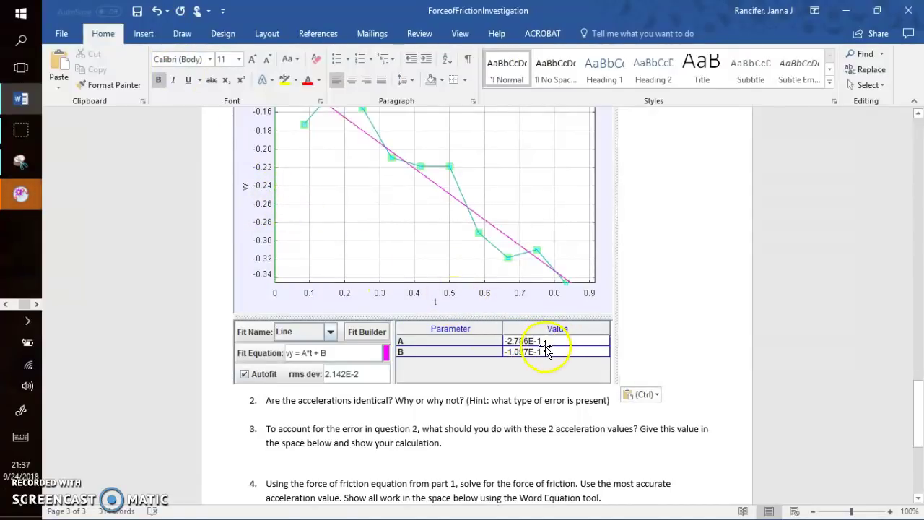
{"action": "scroll", "coordinate": [523, 340], "scroll_direction": "up", "scroll_amount": 2}
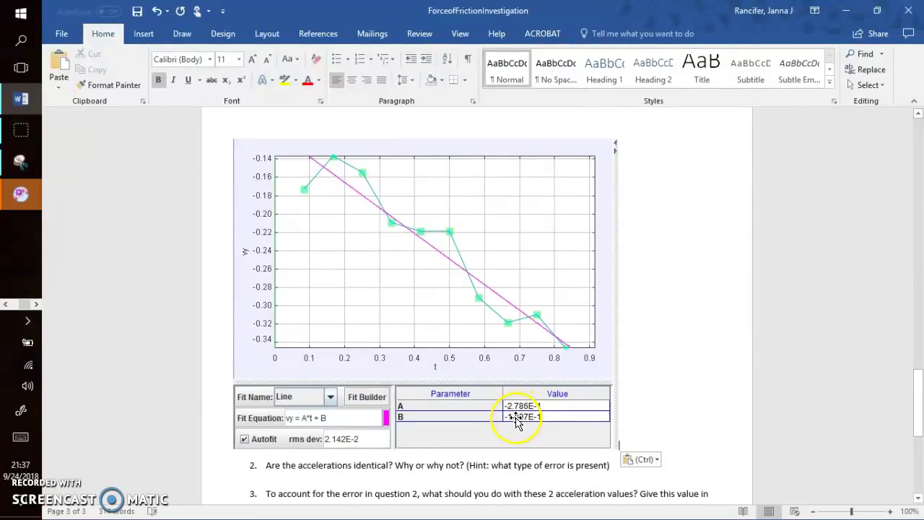
{"action": "scroll", "coordinate": [516, 421], "scroll_direction": "up", "scroll_amount": 10}
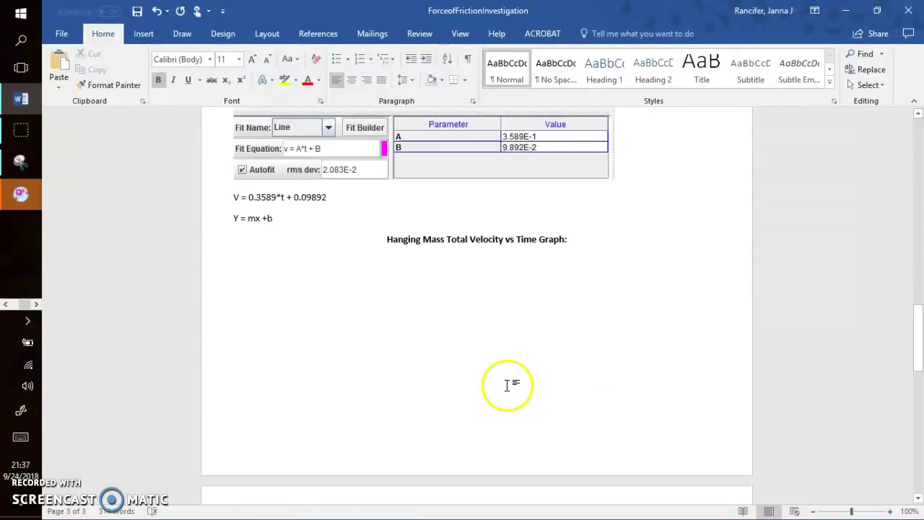
{"action": "left_click", "coordinate": [254, 210]}
{"action": "scroll", "coordinate": [298, 211], "scroll_direction": "down", "scroll_amount": 12}
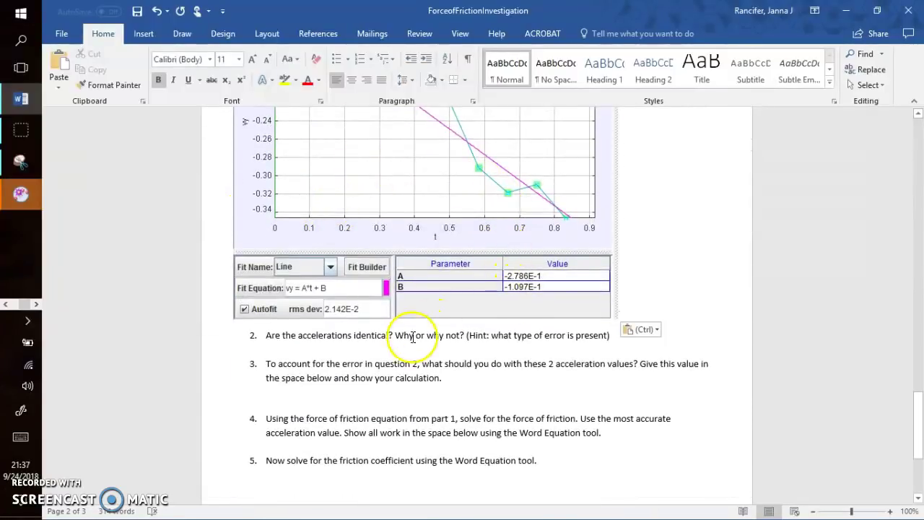
{"action": "left_click", "coordinate": [402, 346]}
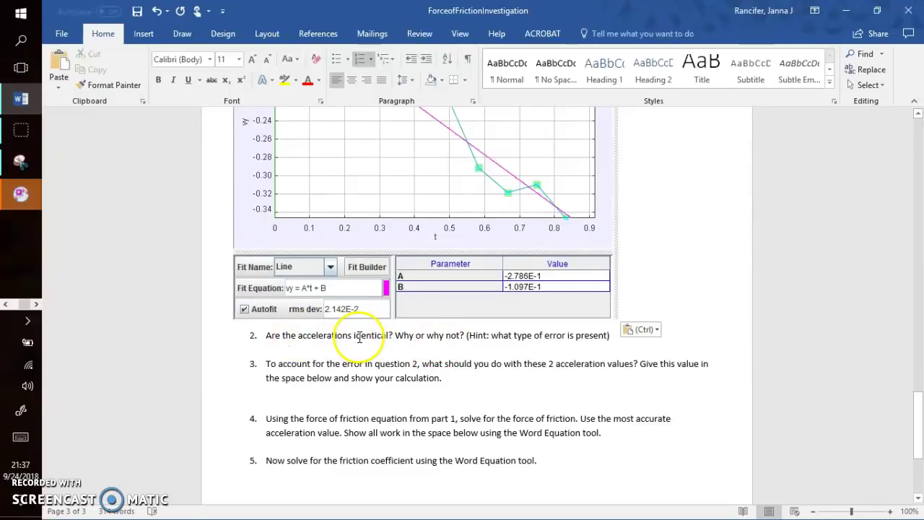
{"action": "scroll", "coordinate": [536, 297], "scroll_direction": "up", "scroll_amount": 1}
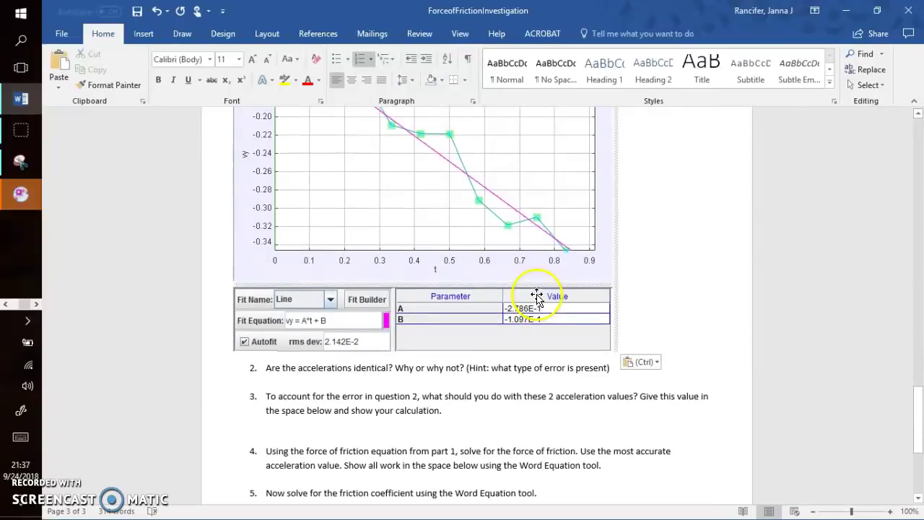
{"action": "scroll", "coordinate": [550, 336], "scroll_direction": "up", "scroll_amount": 1}
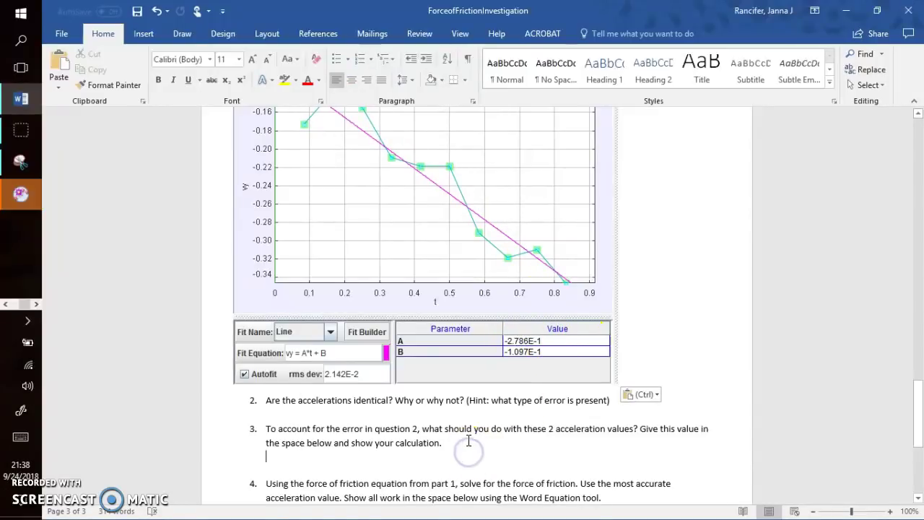
{"action": "scroll", "coordinate": [468, 440], "scroll_direction": "up", "scroll_amount": 1}
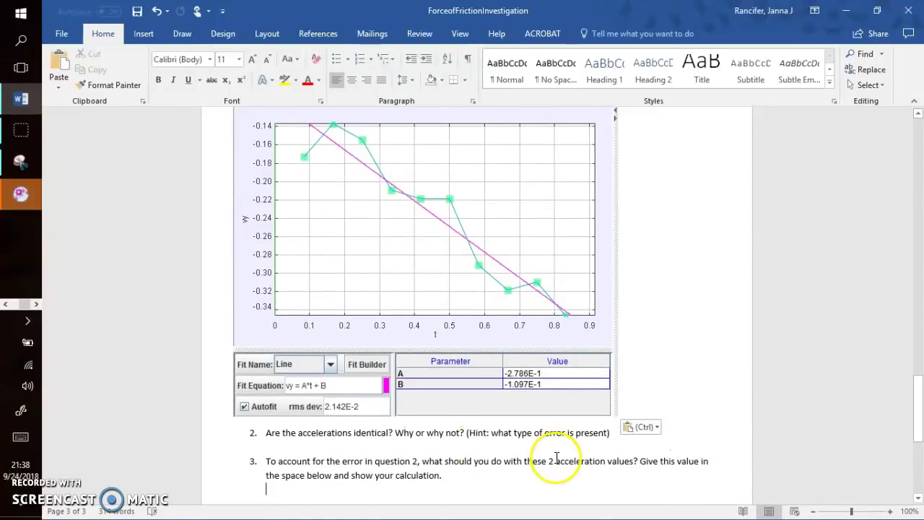
{"action": "scroll", "coordinate": [557, 456], "scroll_direction": "down", "scroll_amount": 1}
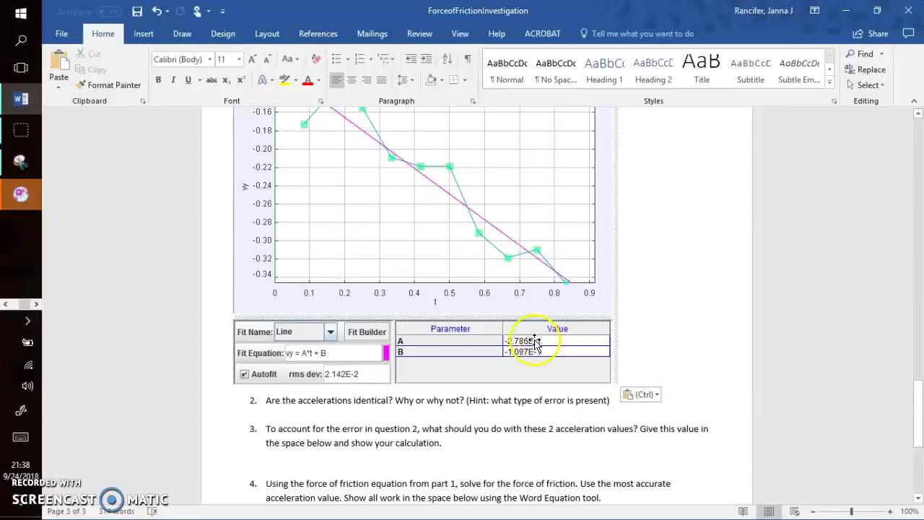
{"action": "scroll", "coordinate": [543, 346], "scroll_direction": "up", "scroll_amount": 10}
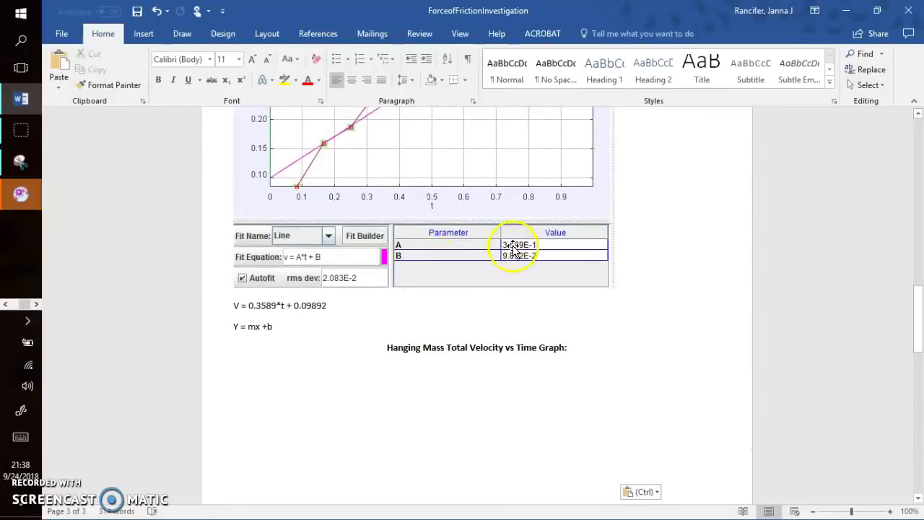
{"action": "scroll", "coordinate": [520, 249], "scroll_direction": "down", "scroll_amount": 10}
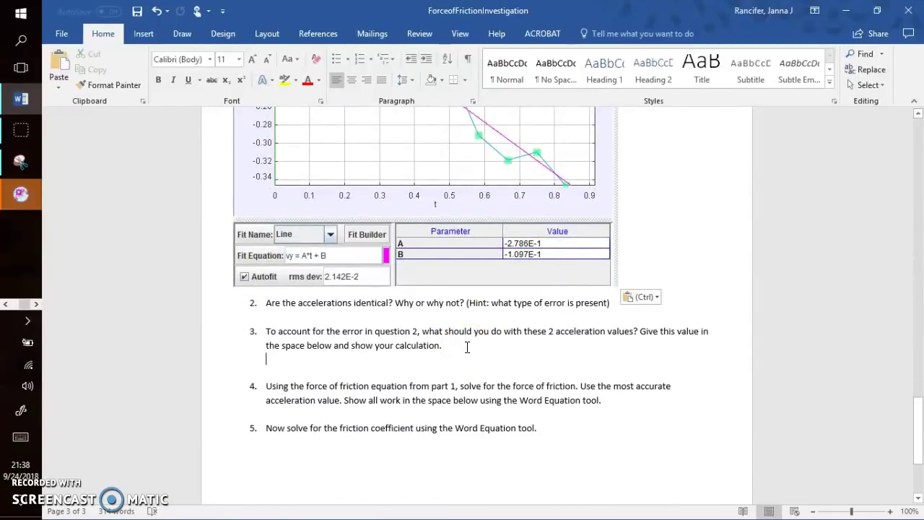
{"action": "scroll", "coordinate": [467, 347], "scroll_direction": "down", "scroll_amount": 2}
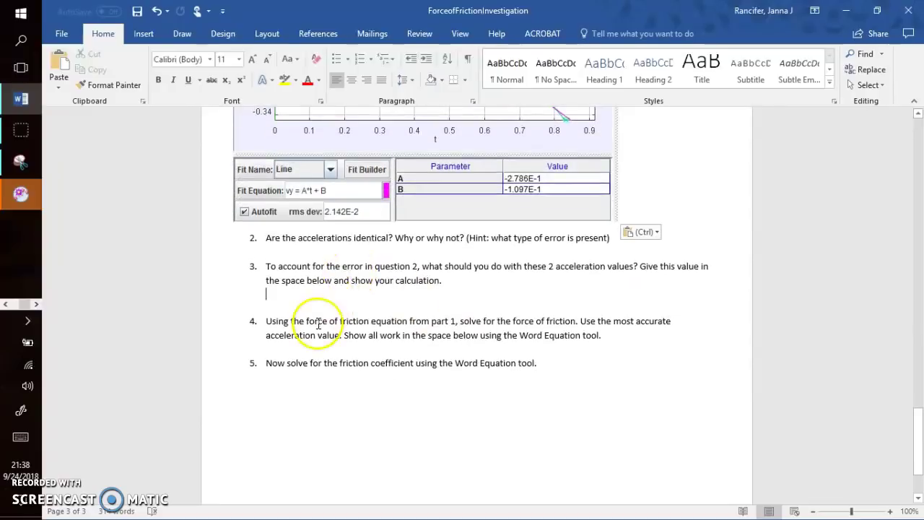
{"action": "left_click", "coordinate": [398, 345]}
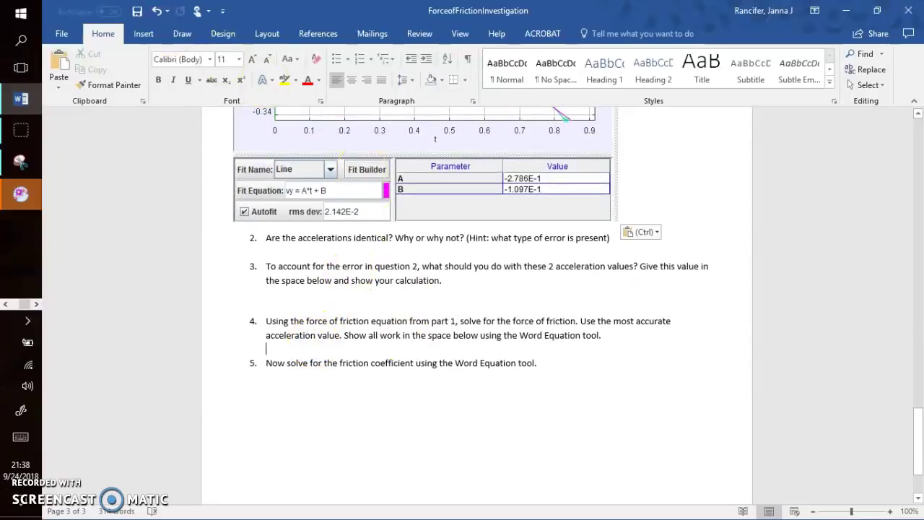
{"action": "left_click", "coordinate": [145, 33]}
{"action": "left_click", "coordinate": [808, 52]}
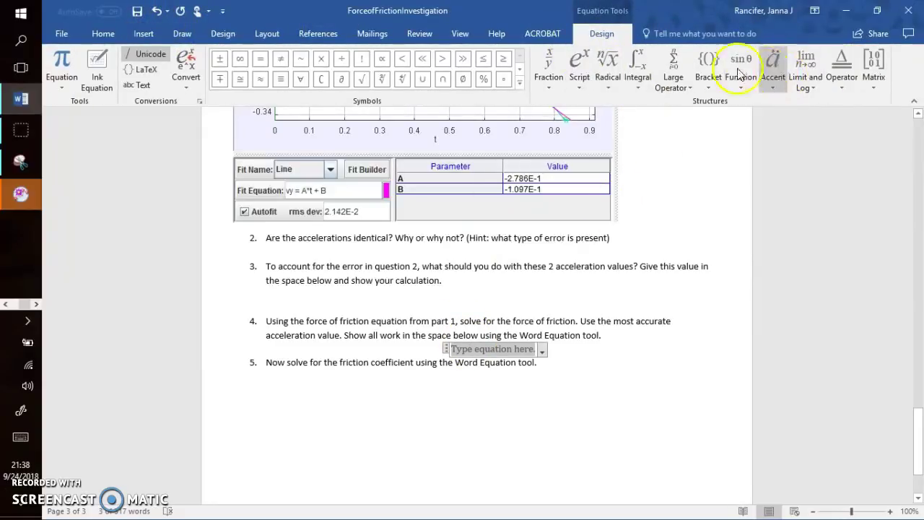
{"action": "left_click", "coordinate": [549, 66]}
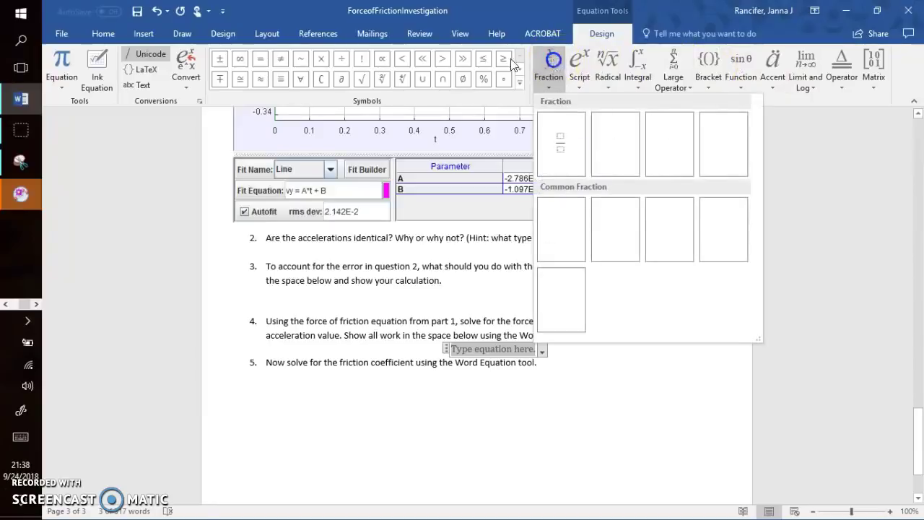
{"action": "left_click", "coordinate": [562, 142]}
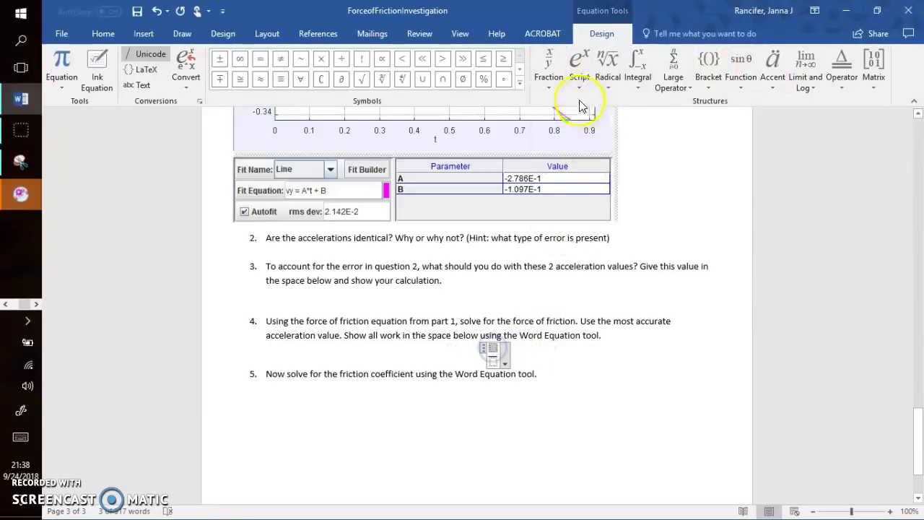
{"action": "left_click", "coordinate": [579, 66]}
{"action": "left_click", "coordinate": [661, 161]}
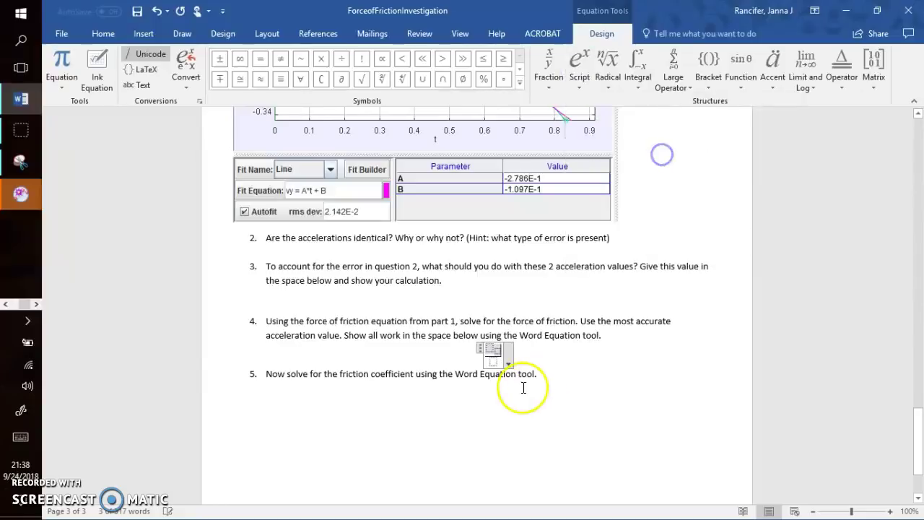
{"action": "left_click", "coordinate": [478, 347]}
{"action": "key", "text": "BackSpace"}
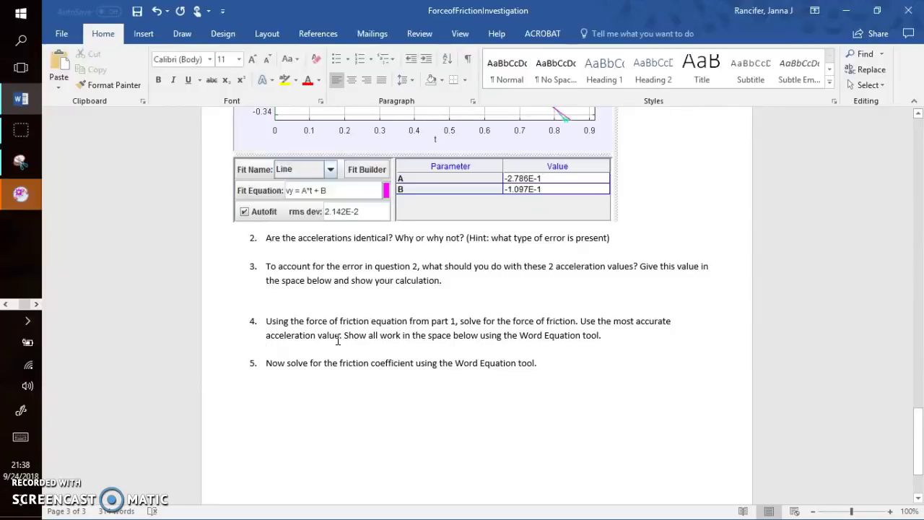
{"action": "scroll", "coordinate": [338, 340], "scroll_direction": "up", "scroll_amount": 5}
{"action": "scroll", "coordinate": [438, 315], "scroll_direction": "down", "scroll_amount": 4}
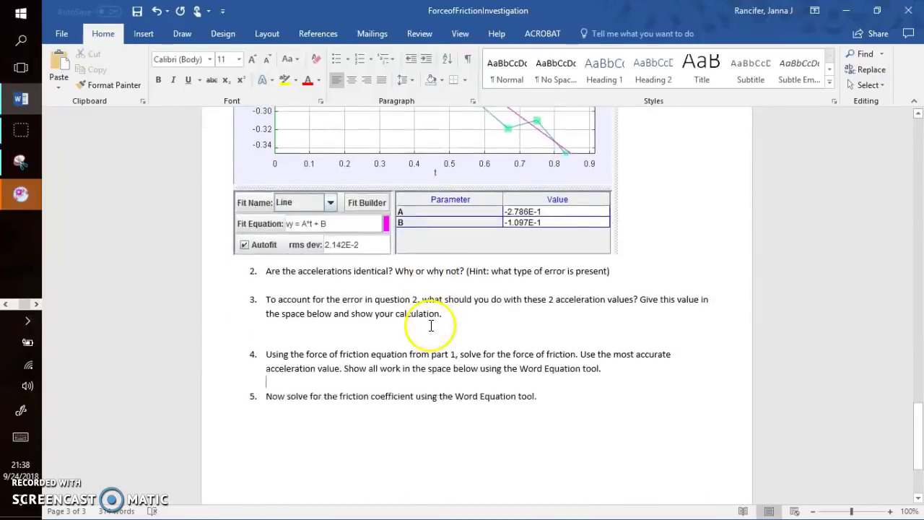
{"action": "scroll", "coordinate": [412, 289], "scroll_direction": "down", "scroll_amount": 2}
{"action": "scroll", "coordinate": [481, 220], "scroll_direction": "up", "scroll_amount": 3}
{"action": "scroll", "coordinate": [493, 240], "scroll_direction": "down", "scroll_amount": 4}
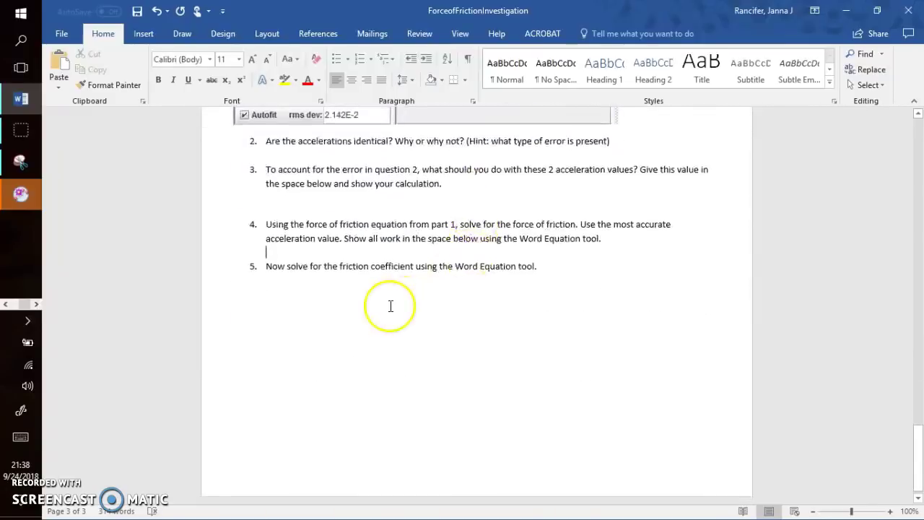
{"action": "left_click", "coordinate": [337, 265]}
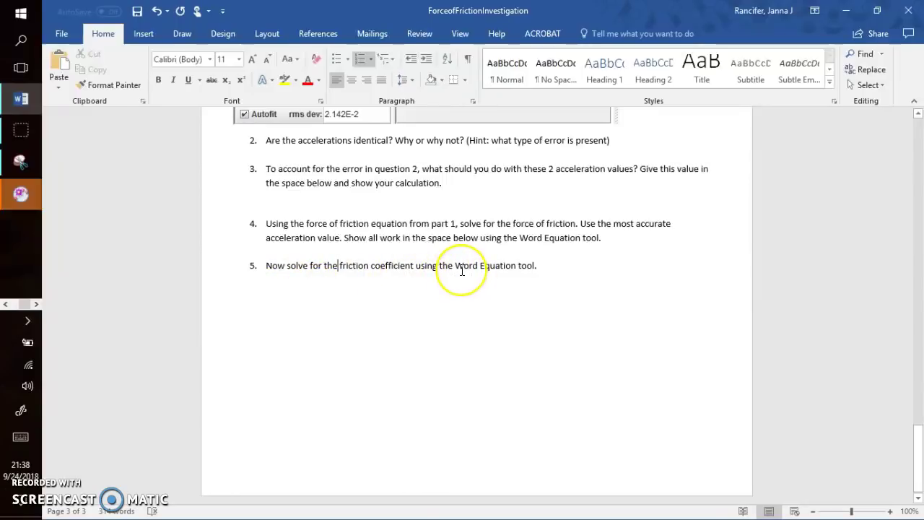
{"action": "left_click", "coordinate": [143, 34]}
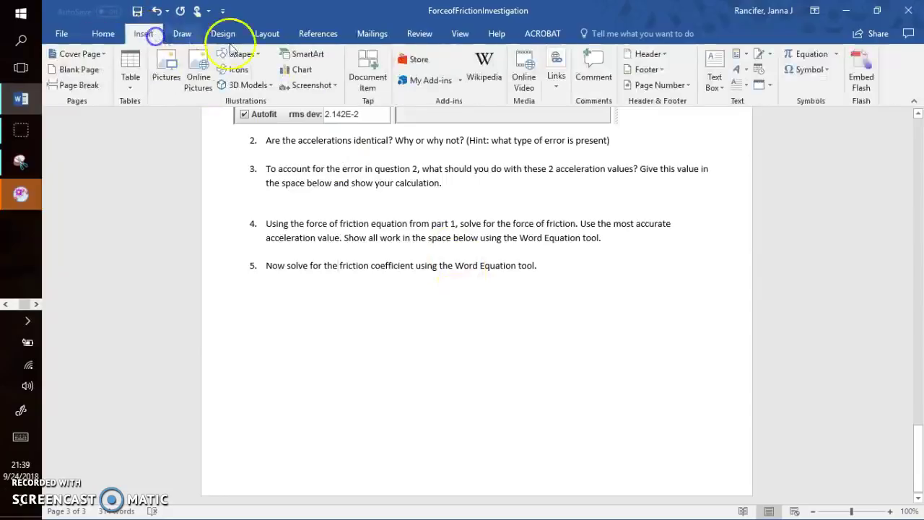
{"action": "left_click", "coordinate": [808, 70]}
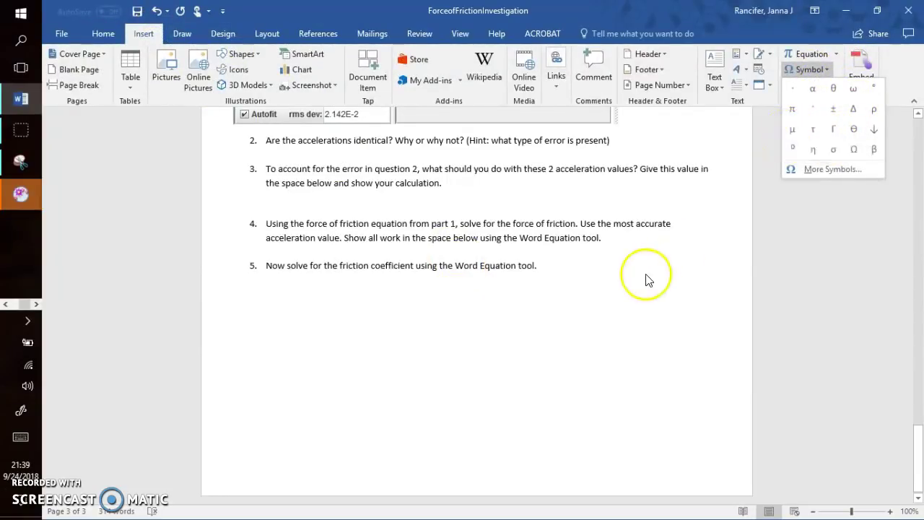
{"action": "left_click", "coordinate": [627, 281]}
{"action": "scroll", "coordinate": [635, 281], "scroll_direction": "up", "scroll_amount": 10}
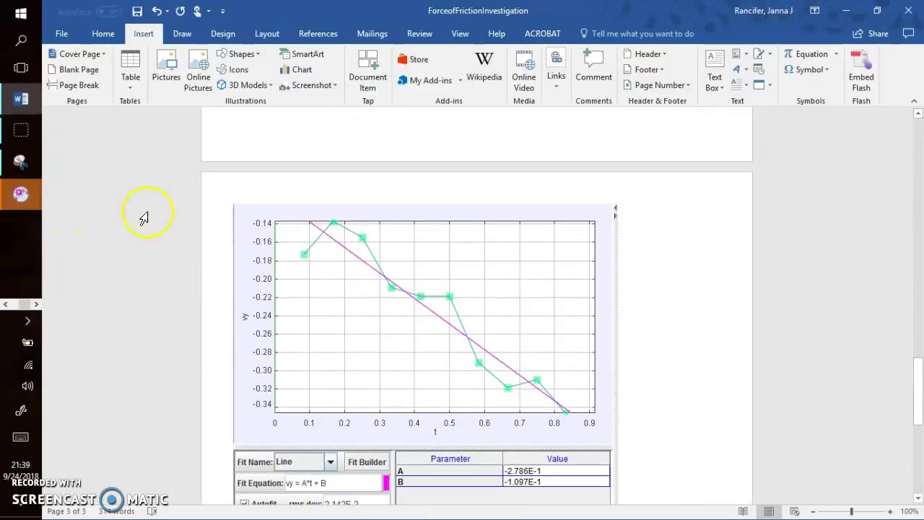
{"action": "scroll", "coordinate": [365, 321], "scroll_direction": "up", "scroll_amount": 10}
{"action": "scroll", "coordinate": [372, 323], "scroll_direction": "up", "scroll_amount": 5}
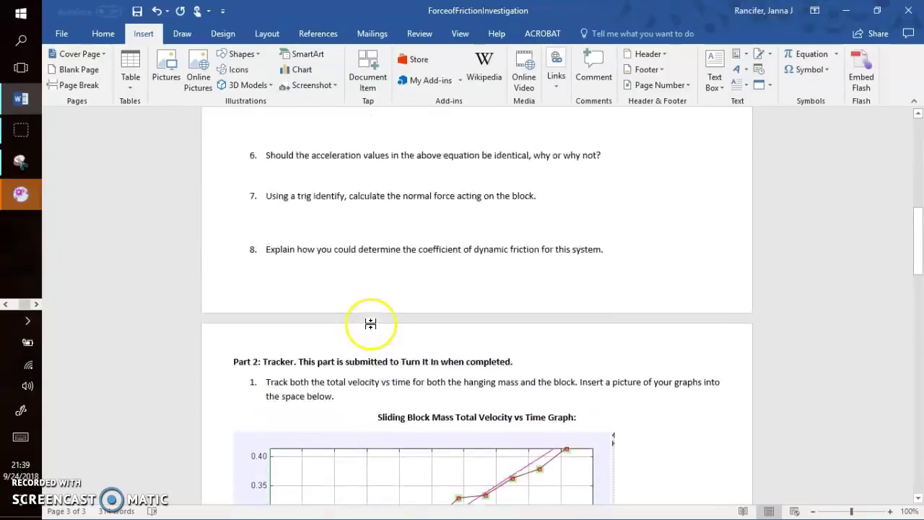
{"action": "scroll", "coordinate": [378, 377], "scroll_direction": "down", "scroll_amount": 7}
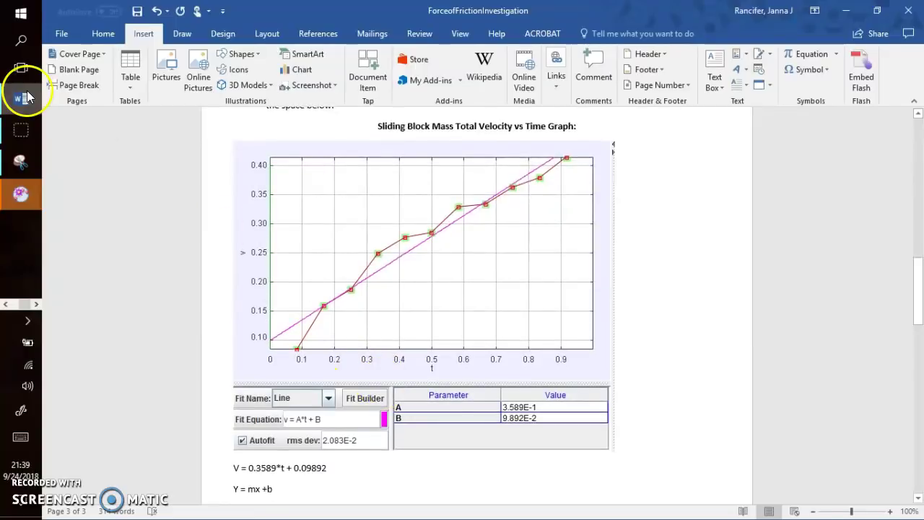